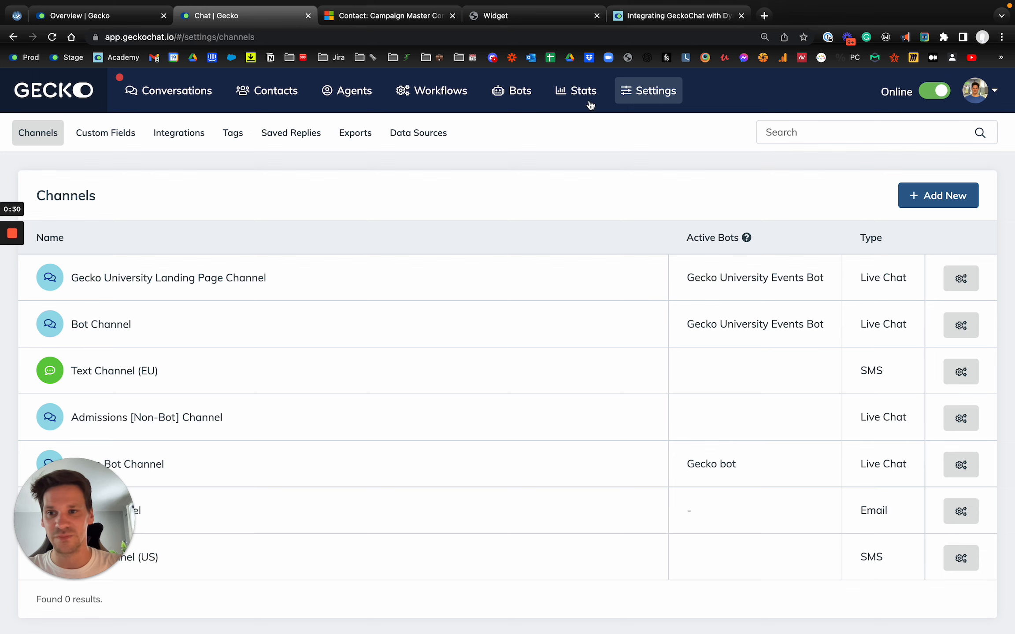
- Open the Integrations settings and start setting up the Microsoft Dynamics integration
click(176, 144)
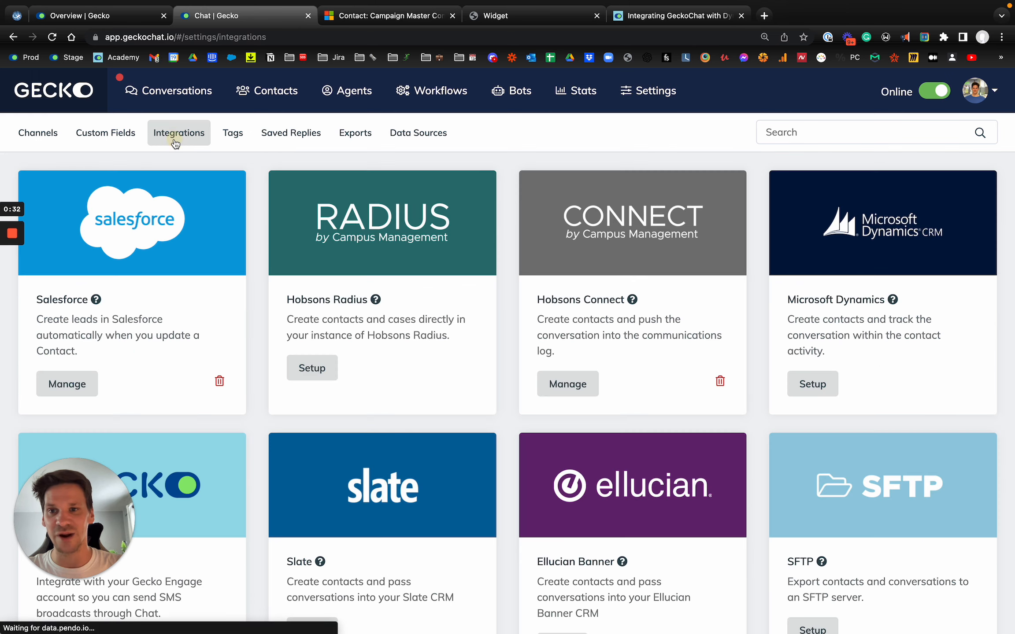
scroll(338, 296, down, 5)
scroll(338, 296, up, 5)
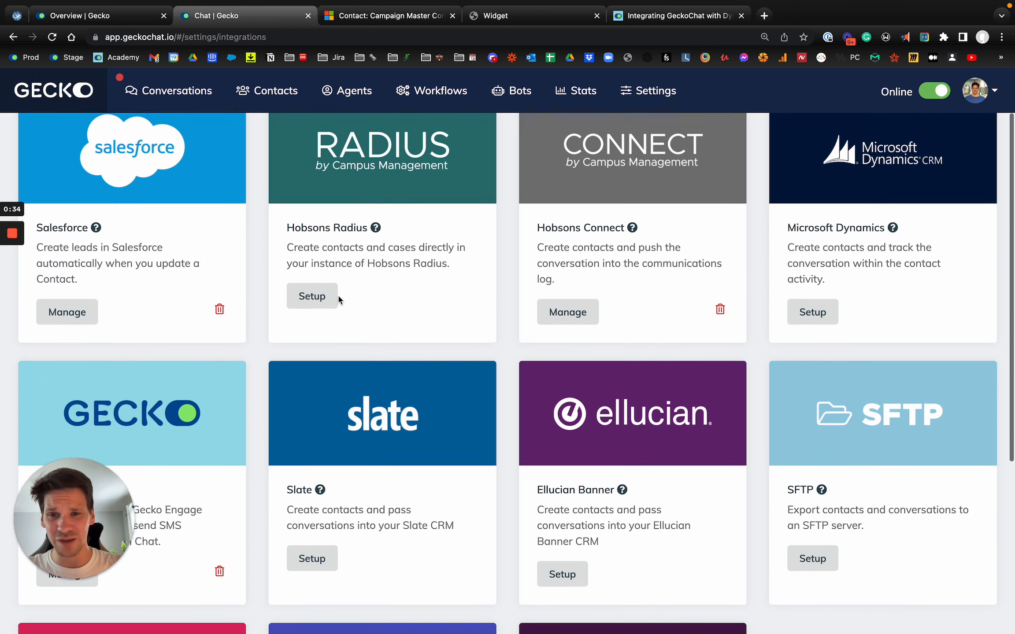
scroll(415, 346, down, 5)
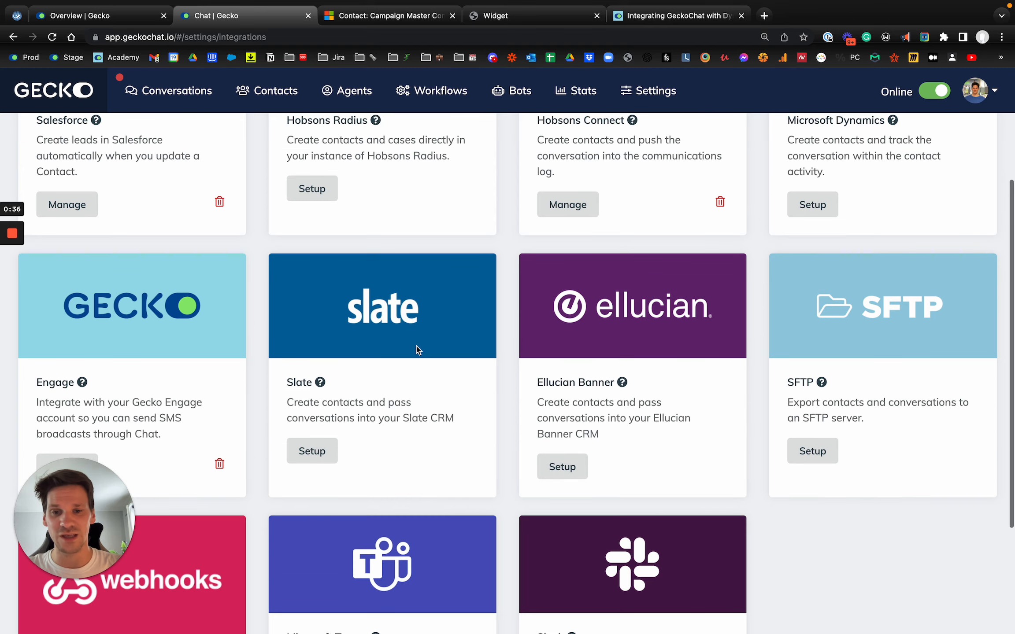
scroll(416, 346, up, 5)
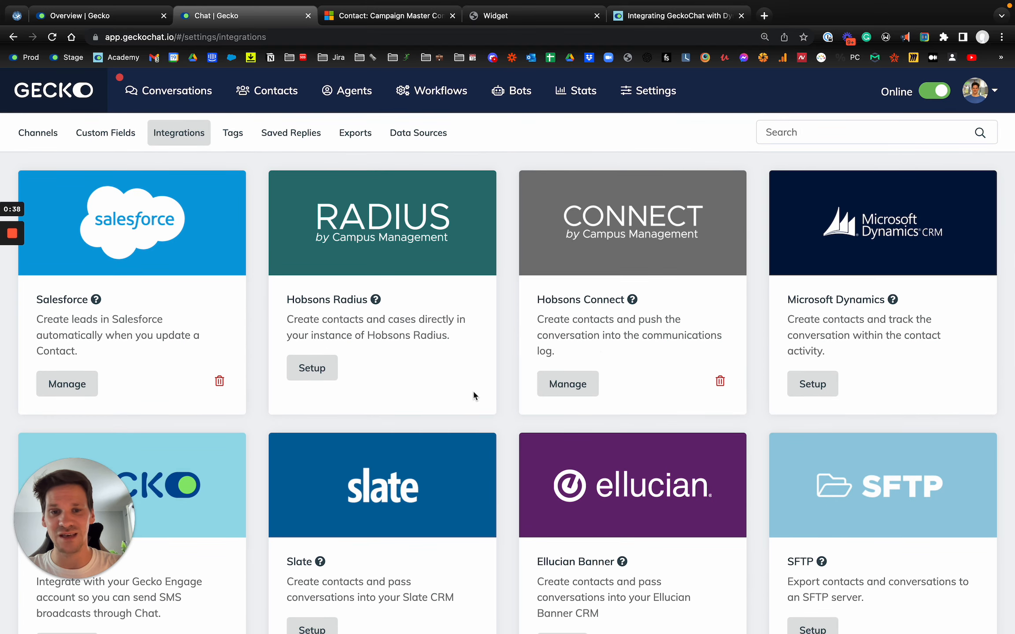
scroll(473, 396, down, 2)
scroll(474, 396, up, 2)
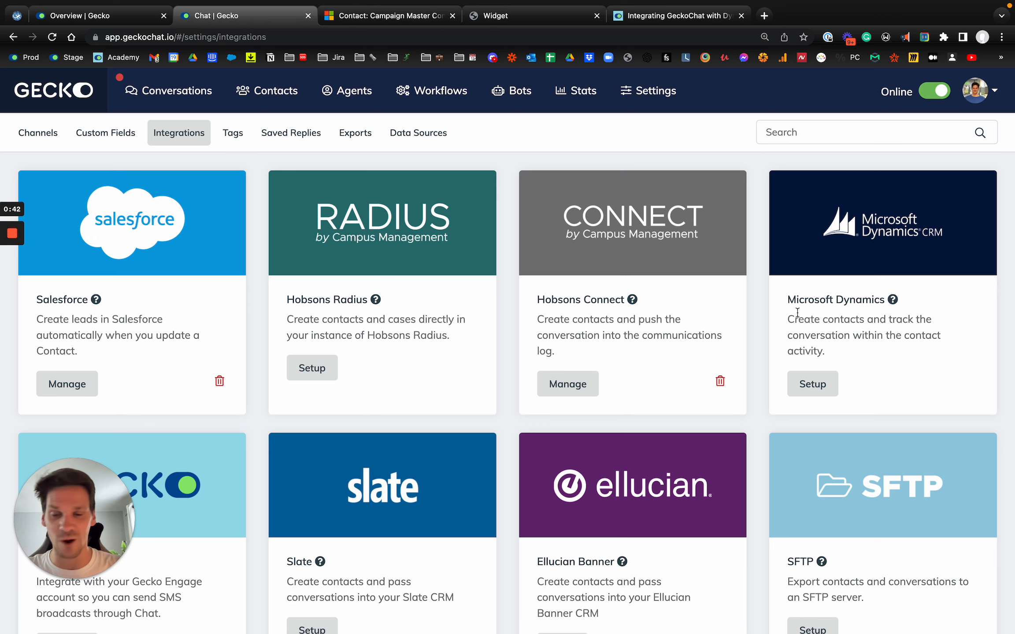
scroll(797, 312, down, 1)
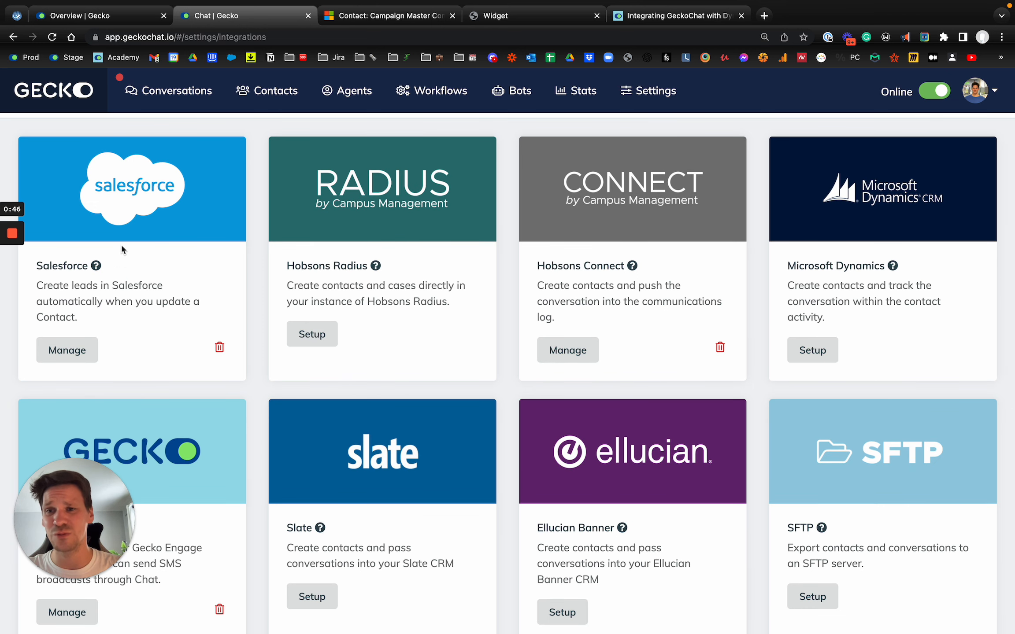
scroll(155, 263, up, 1)
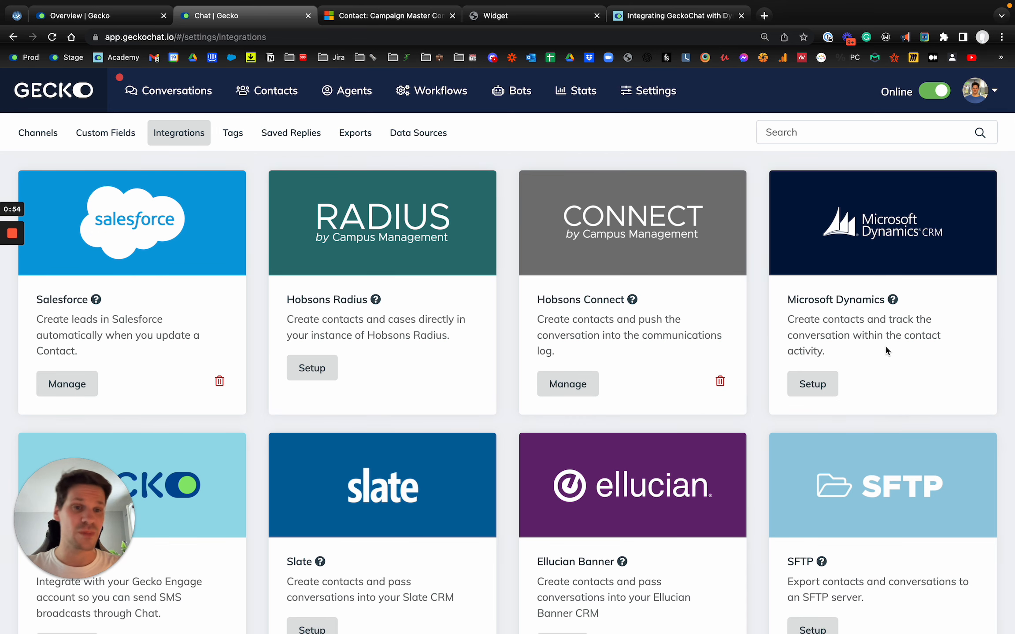
click(831, 386)
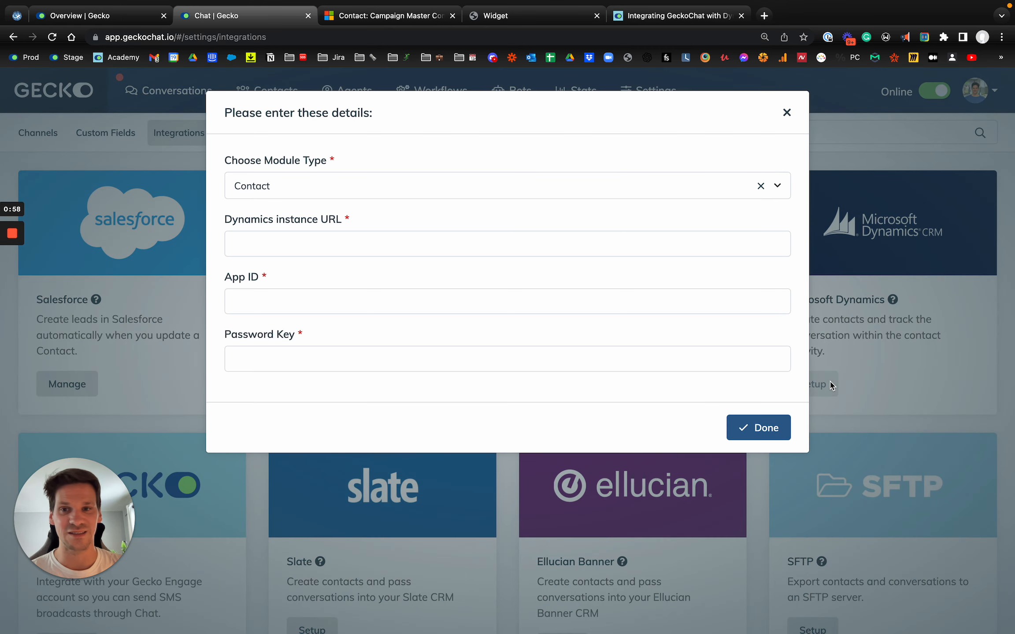
- Choose Contact as the module type for the Microsoft Dynamics integration
click(372, 194)
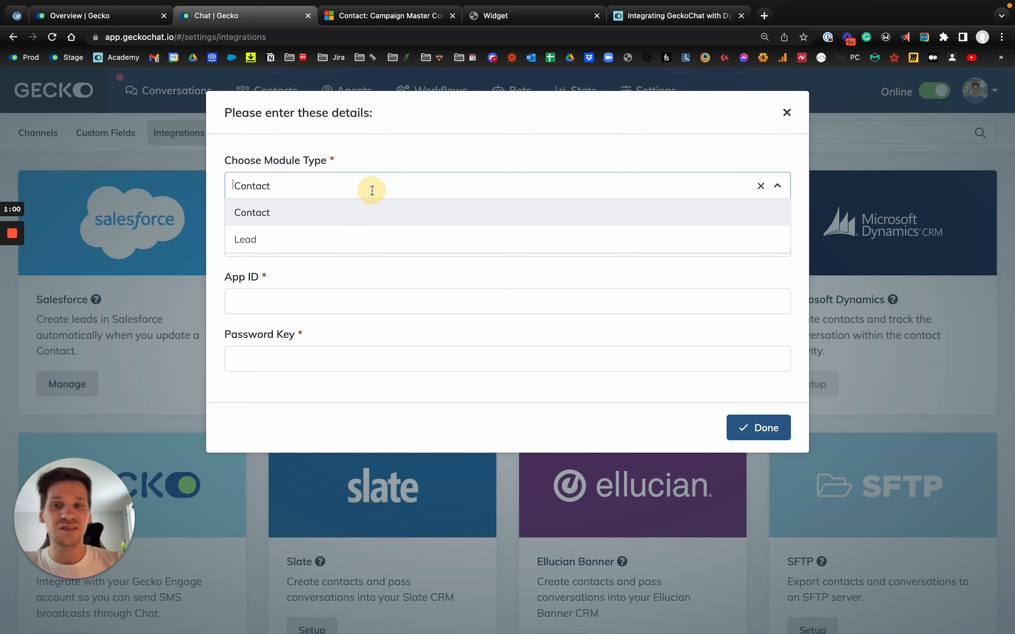
scroll(348, 191, up, 5)
scroll(348, 191, up, 2)
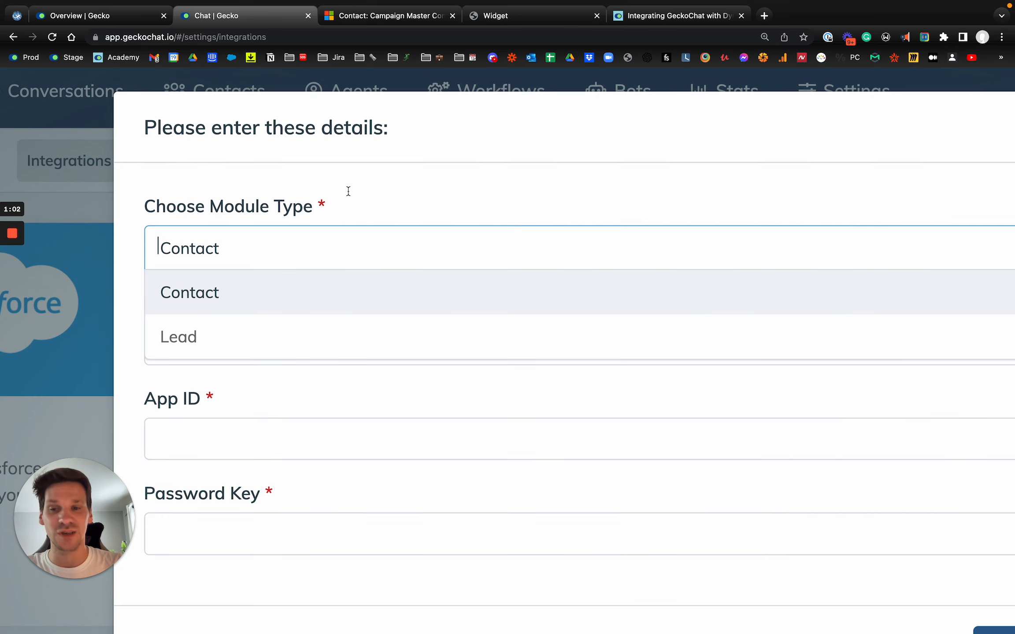
scroll(349, 192, right, 1)
scroll(349, 192, down, 4)
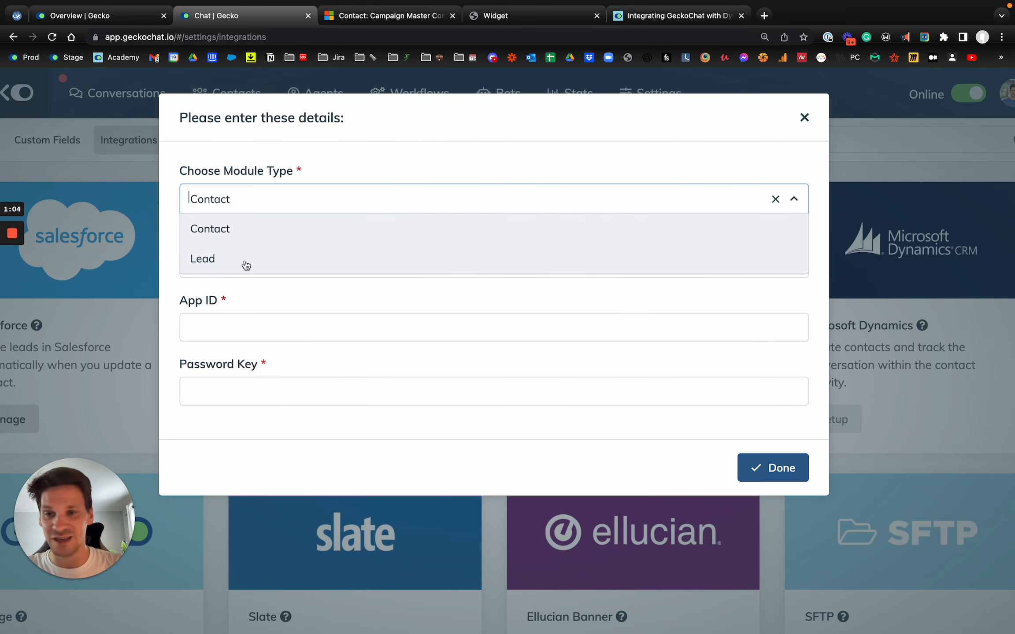
scroll(240, 242, down, 2)
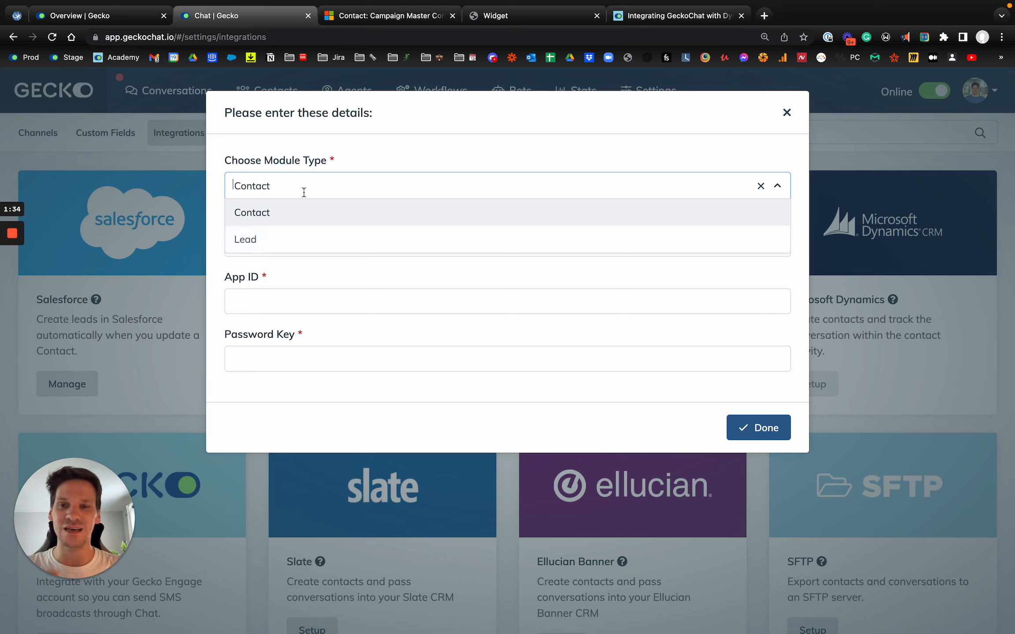
click(319, 165)
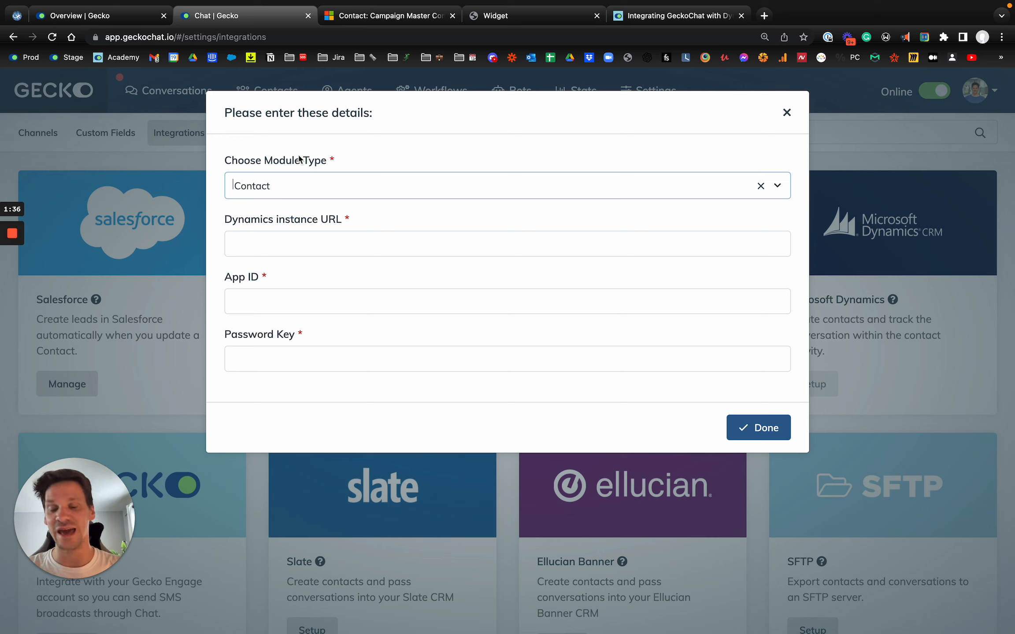
click(288, 184)
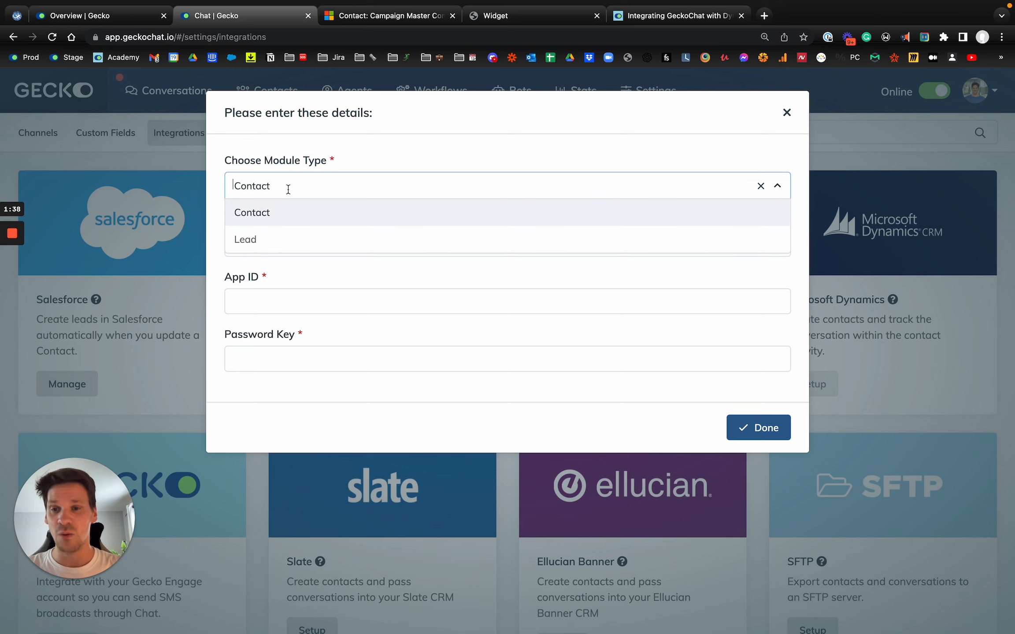
click(271, 215)
- Switch the module type to Lead and return it to Contact
click(313, 176)
click(293, 229)
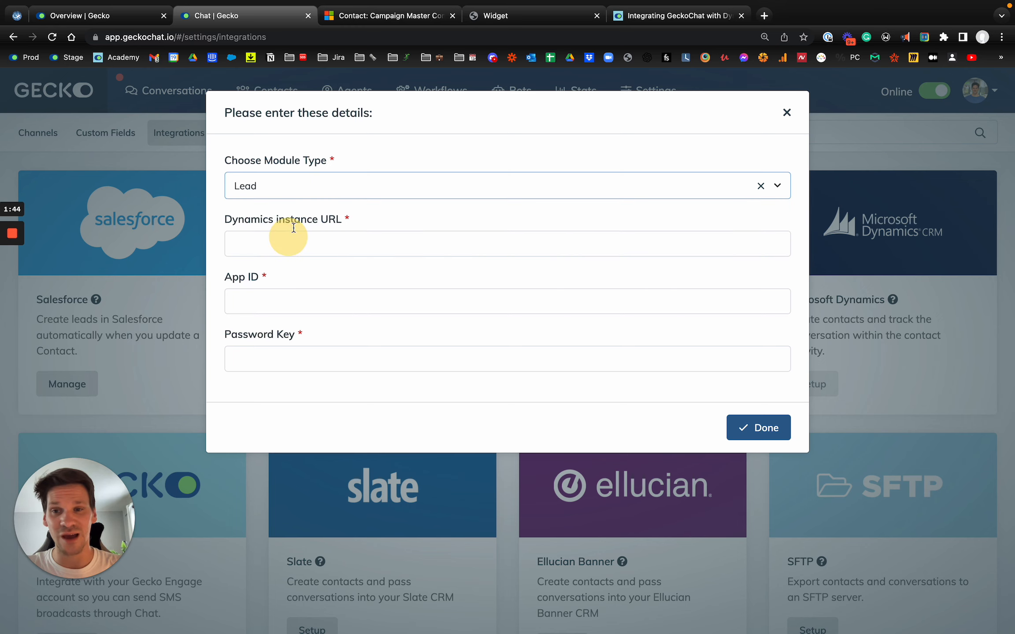
click(328, 187)
click(289, 209)
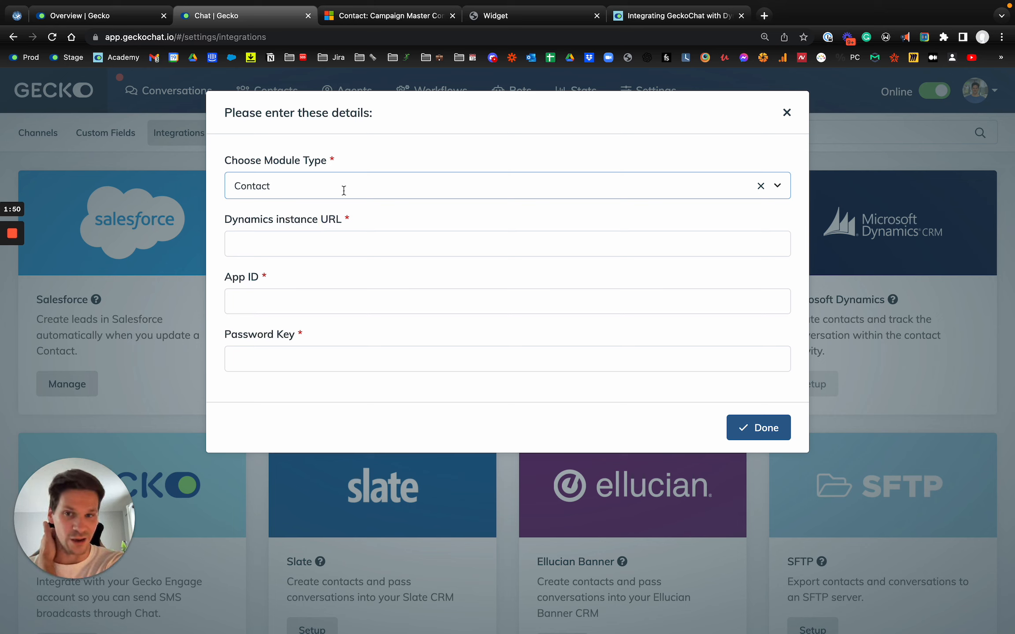
click(286, 229)
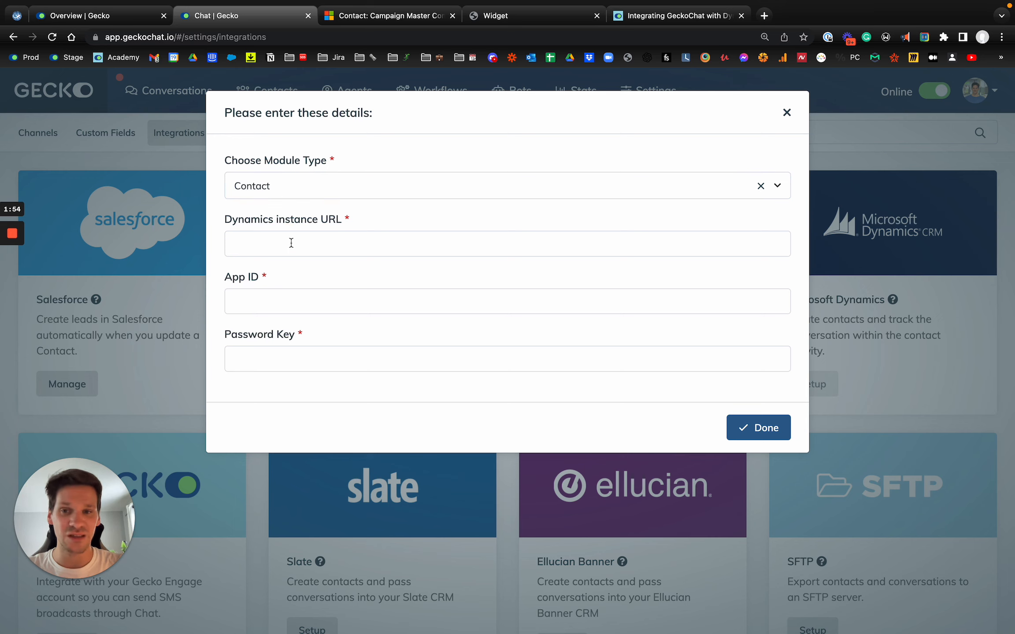
- Read how to obtain the Dynamics instance URL in the "Integrating GeckoChat with Dynamics 365" article, and return to the integration form
click(292, 243)
click(281, 301)
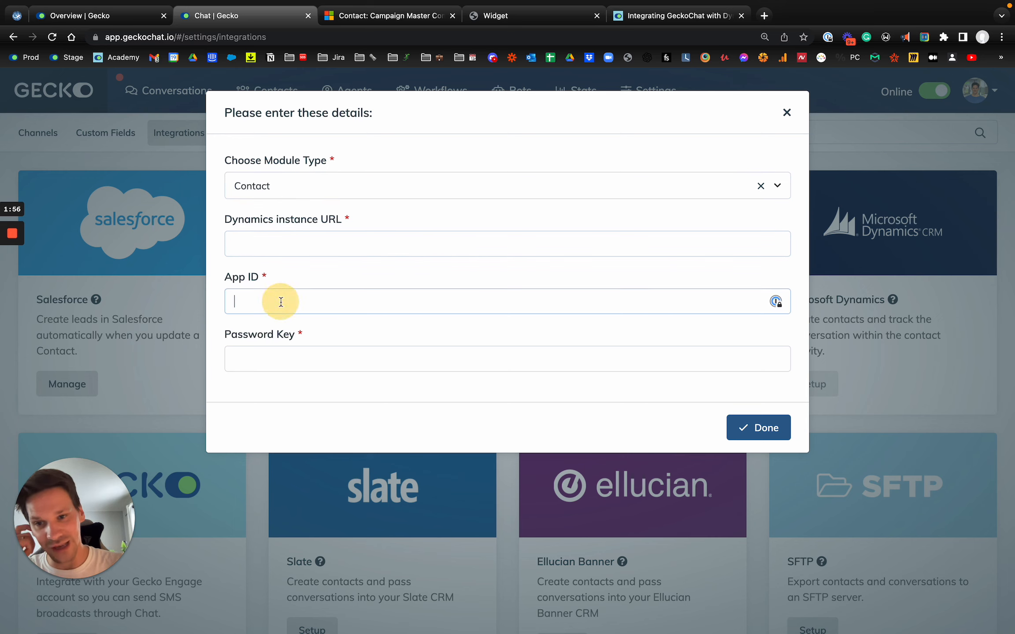
click(276, 357)
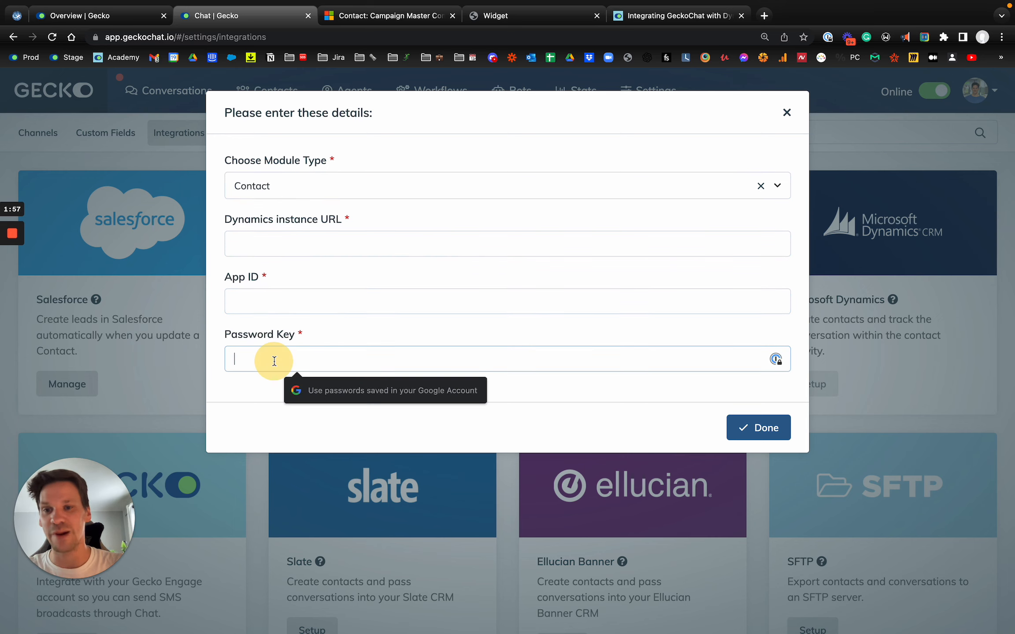
click(661, 17)
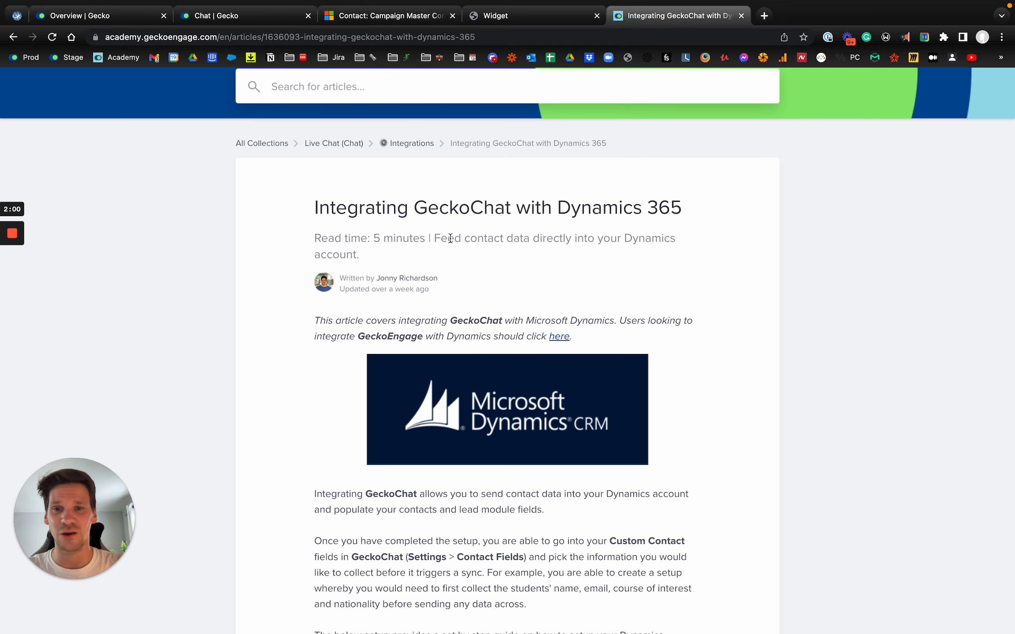
scroll(450, 238, down, 10)
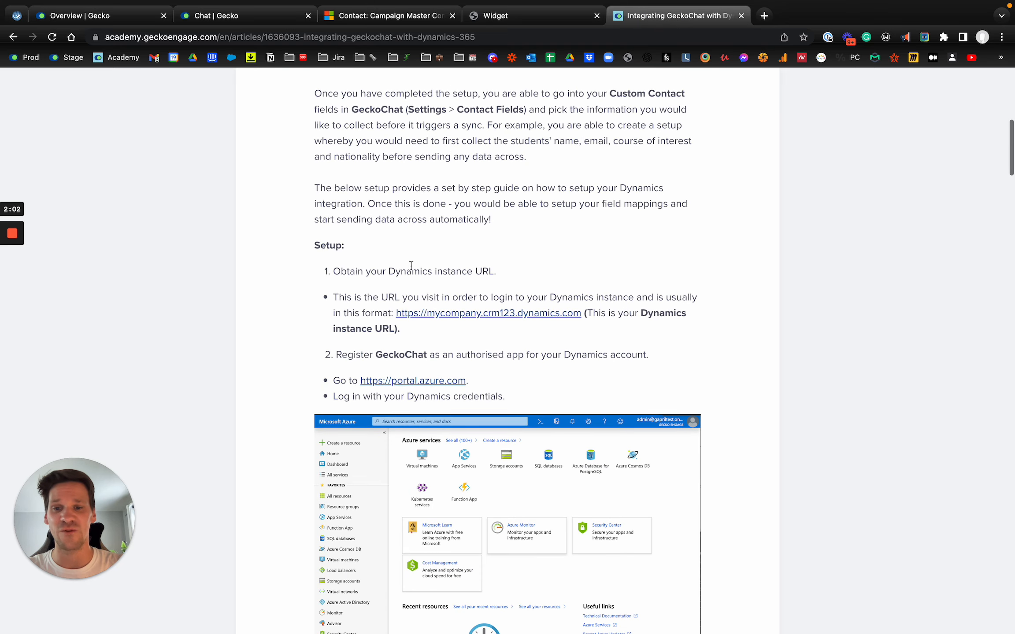
scroll(328, 260, down, 1)
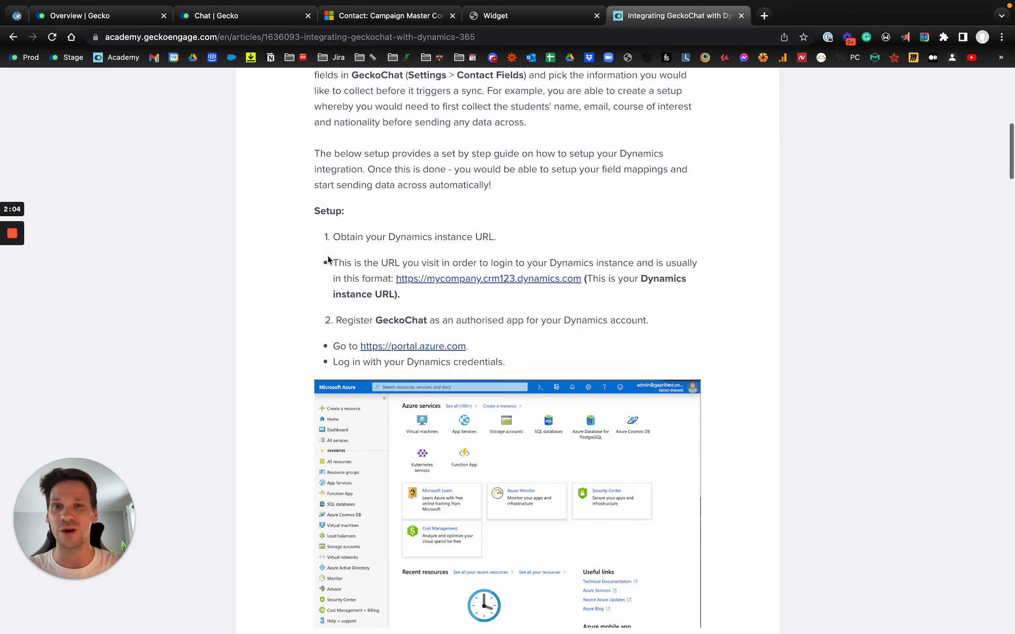
scroll(329, 260, up, 11)
click(200, 16)
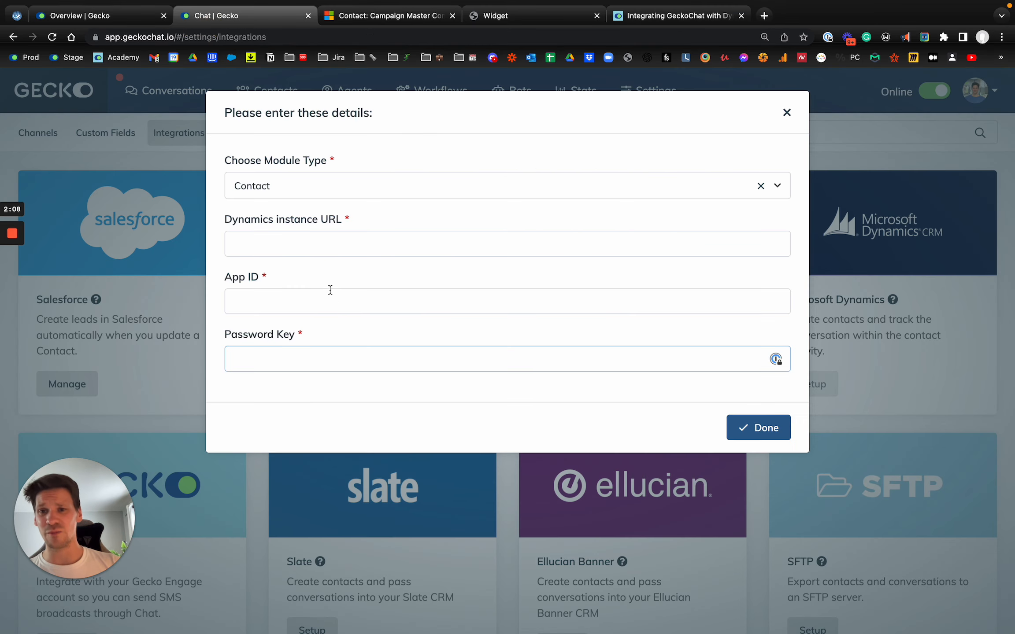
click(297, 241)
click(284, 302)
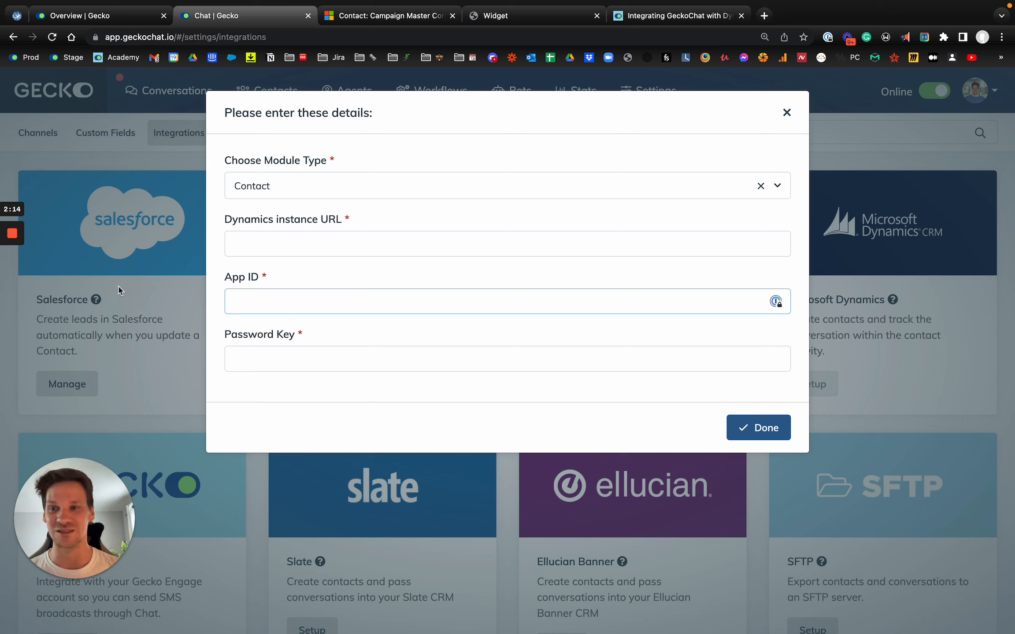
mouse_move(14, 284)
click(12, 258)
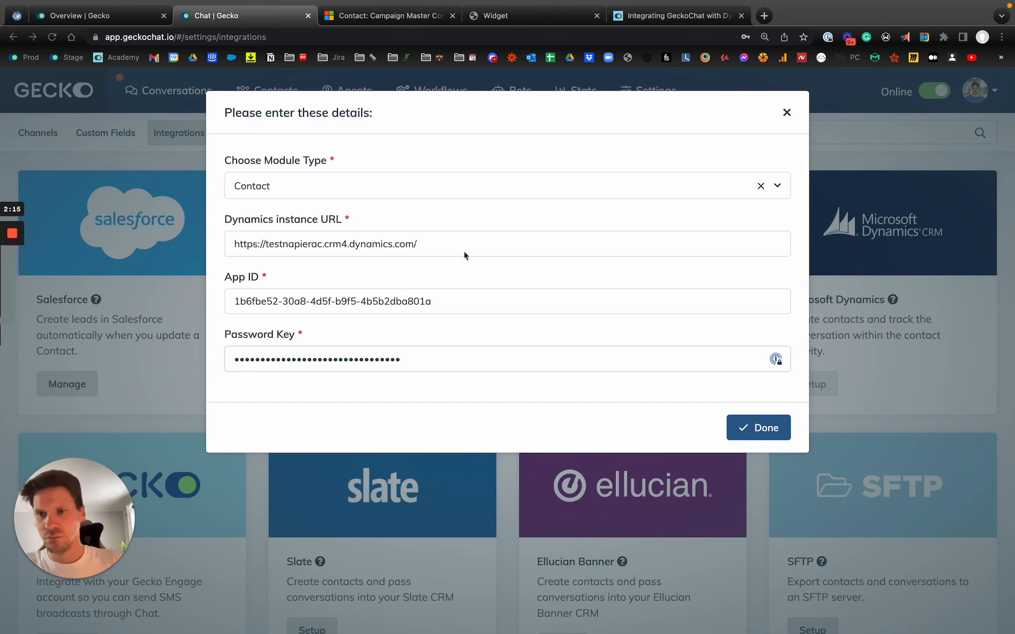
click(554, 224)
click(690, 415)
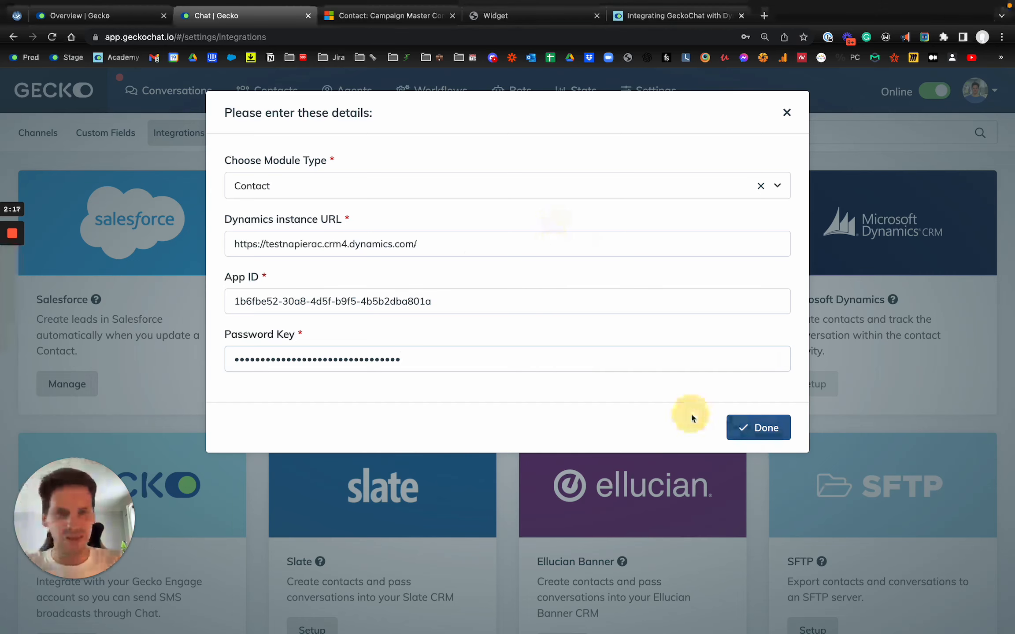
click(770, 429)
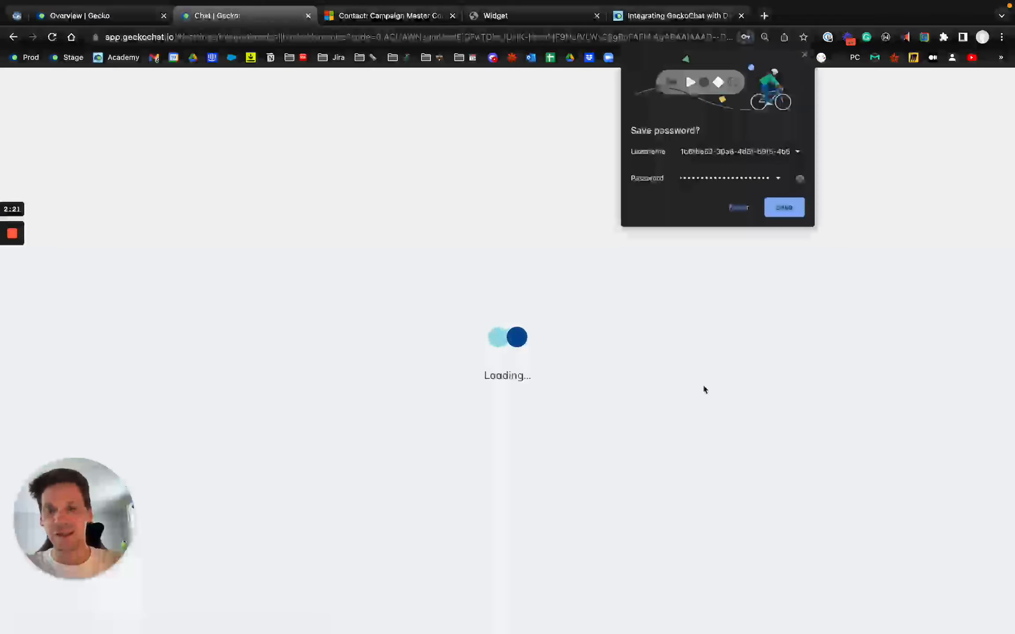
- Switch to the contact record in Dynamics 365, retry the server connection, and return to Gecko Chat
click(360, 19)
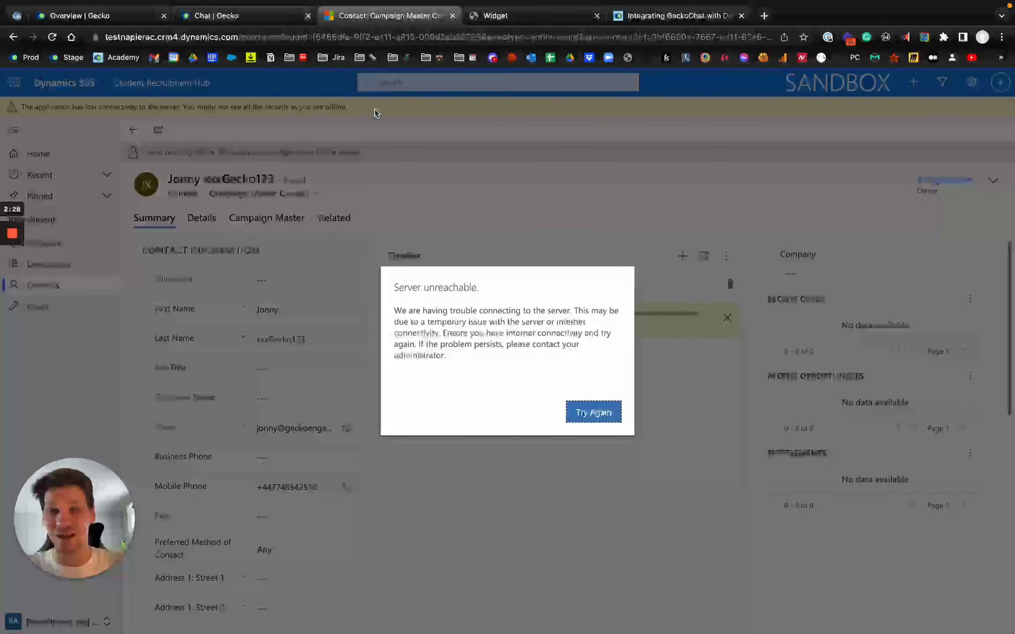
click(593, 412)
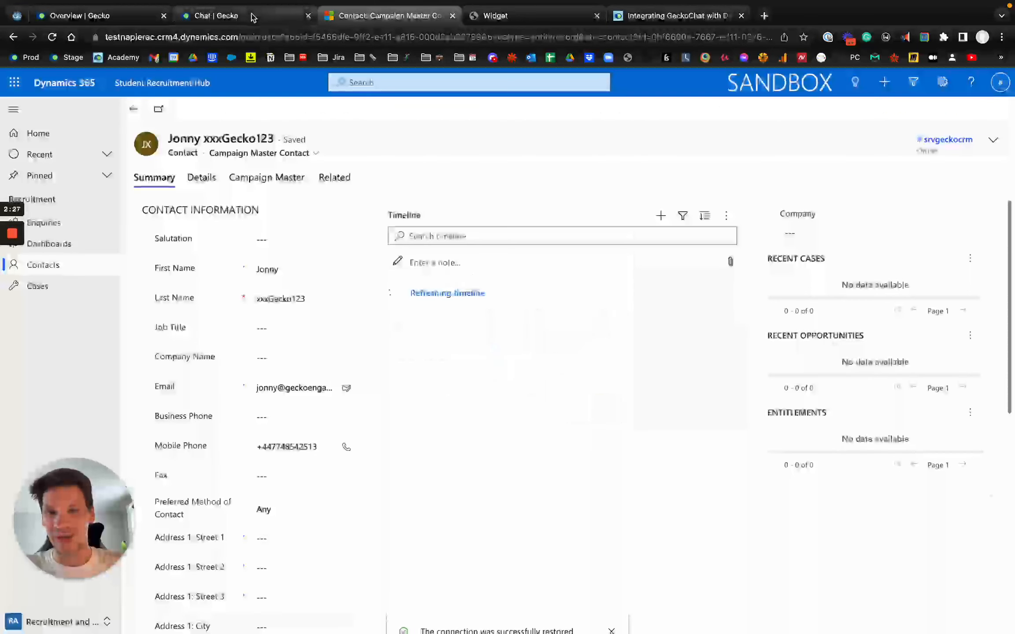
click(252, 17)
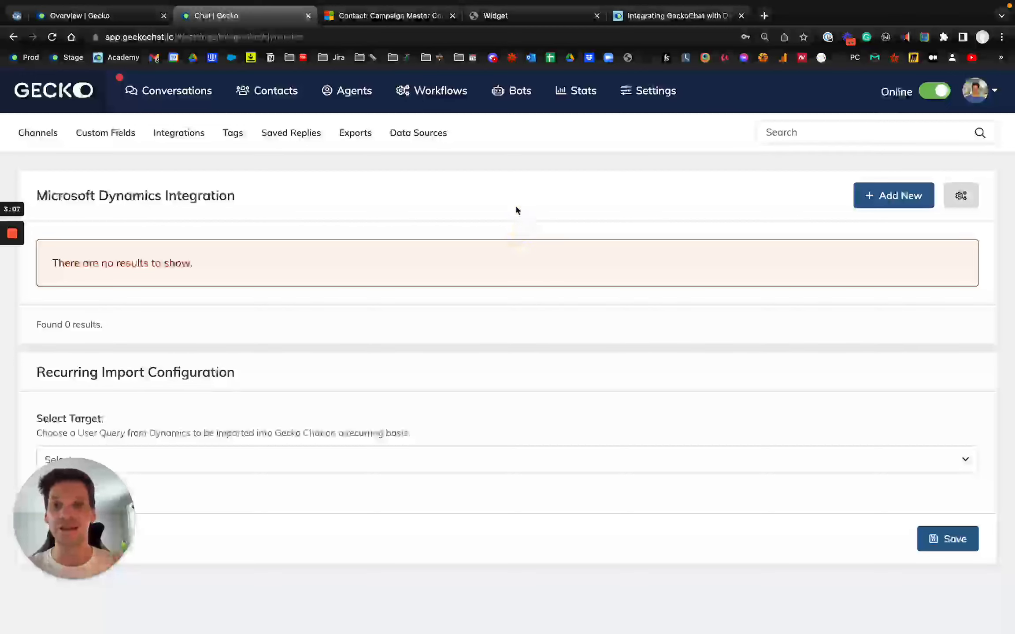
- Start a new field mapping in the Microsoft Dynamics integration and choose First Name as the Dynamics contact field
triple_click(193, 197)
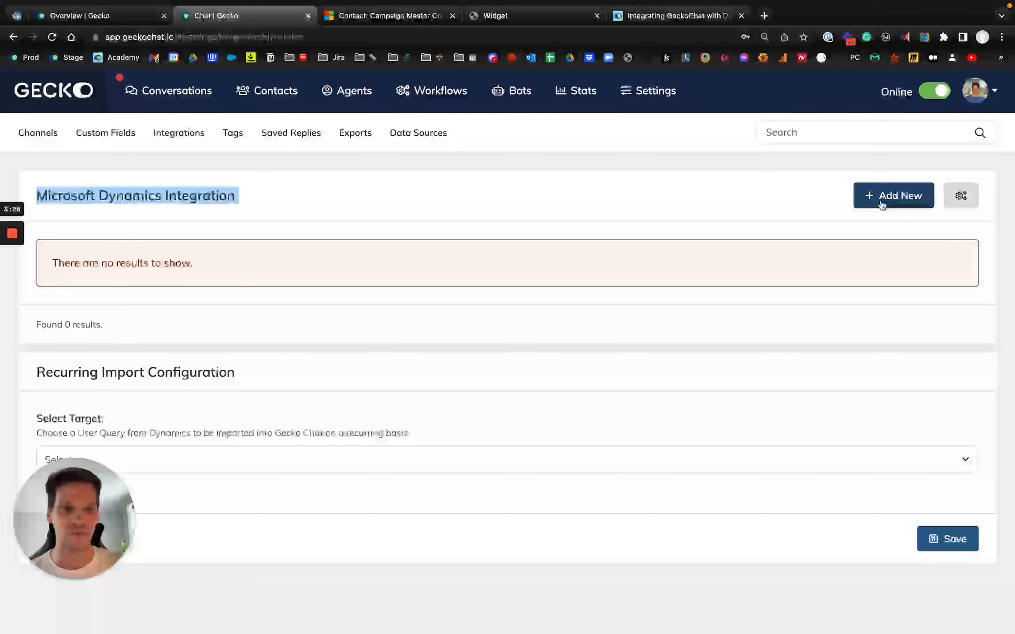
click(726, 213)
click(897, 206)
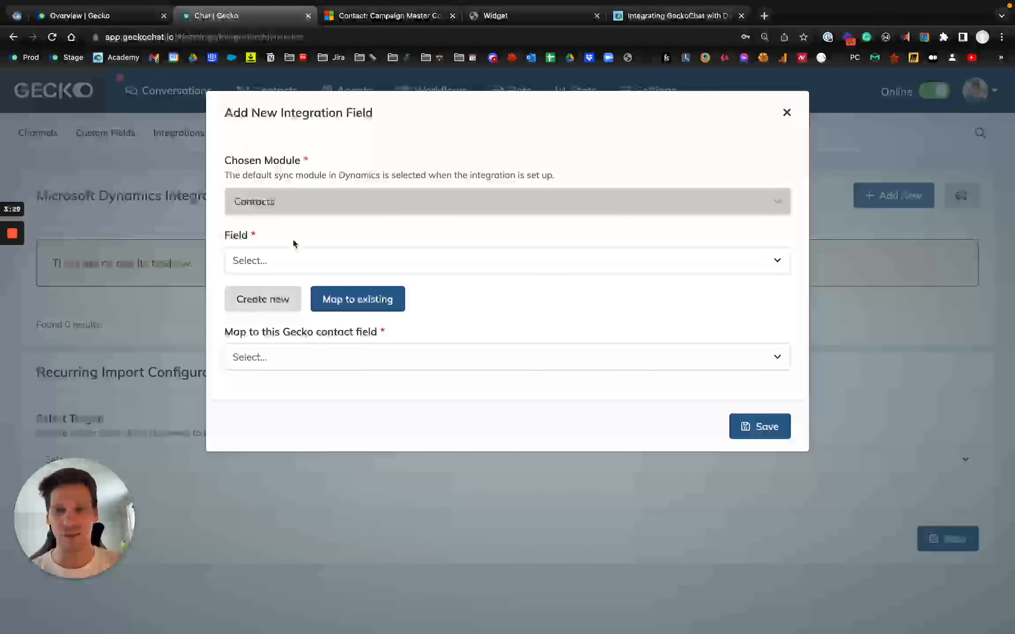
double_click(294, 203)
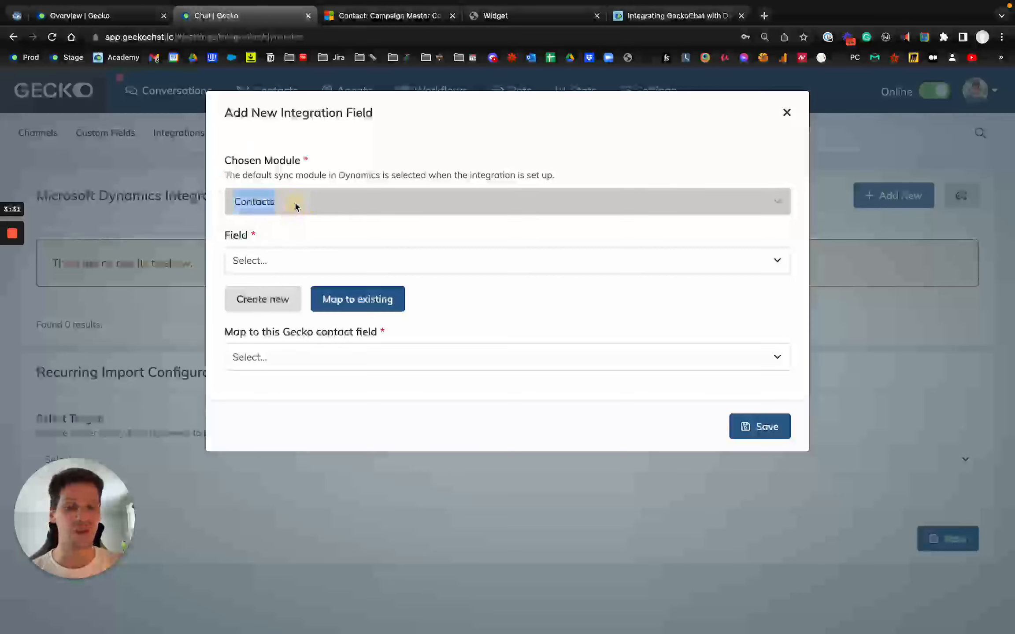
click(317, 260)
scroll(334, 312, down, 3)
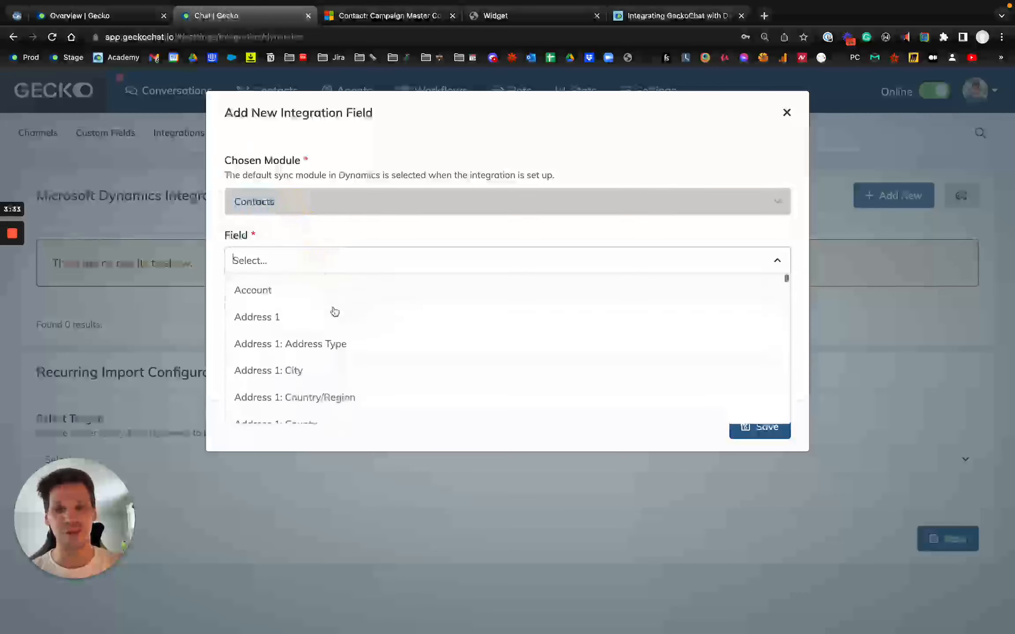
text(Full)
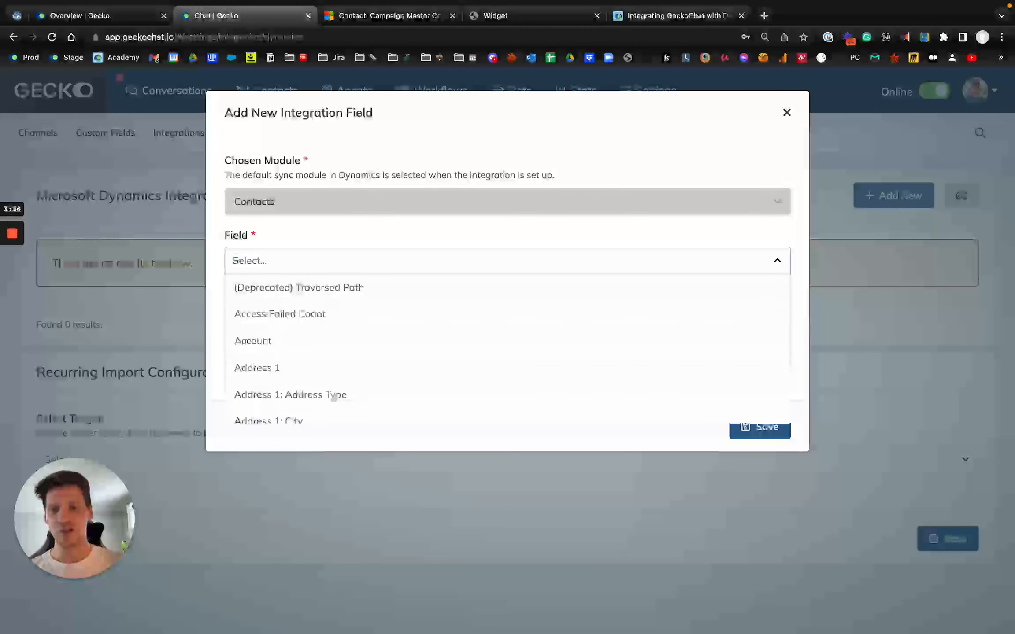
text(First)
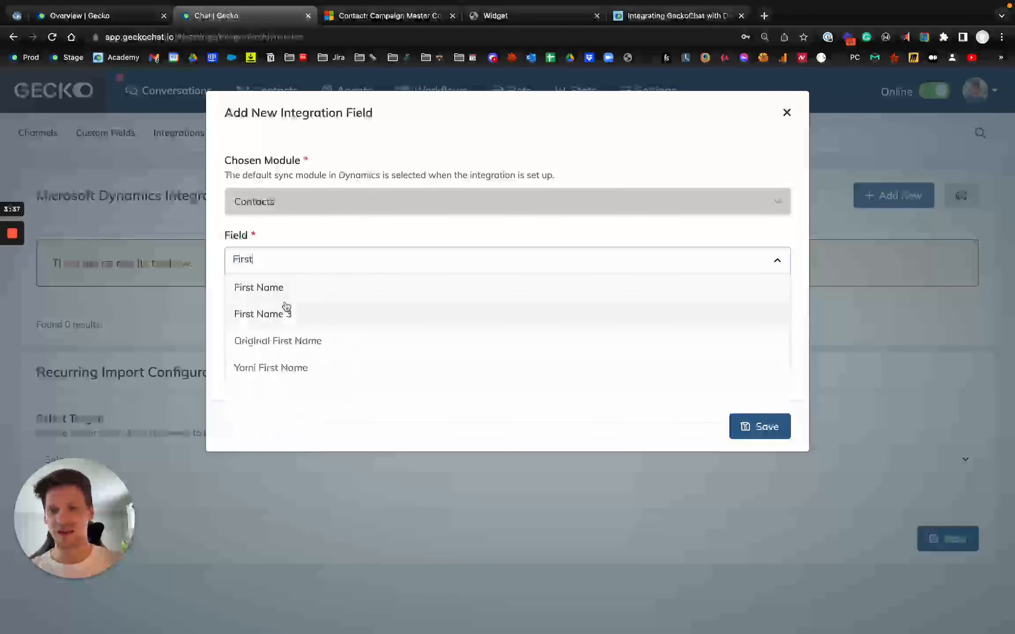
click(290, 288)
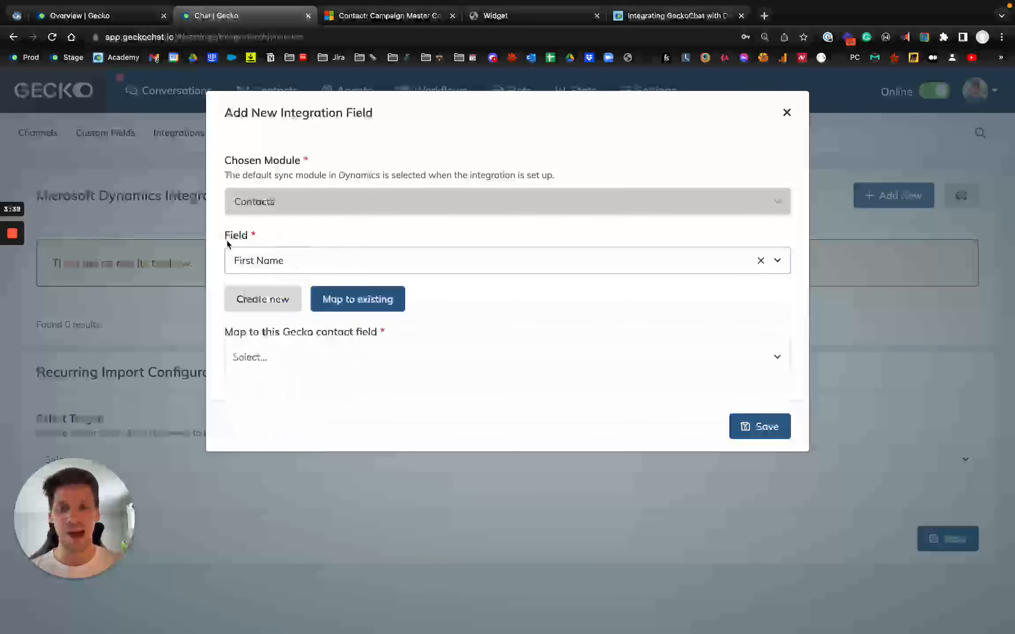
- Map the Dynamics field to the existing Gecko contact field First Name and save the mapping
drag(228, 204, 319, 209)
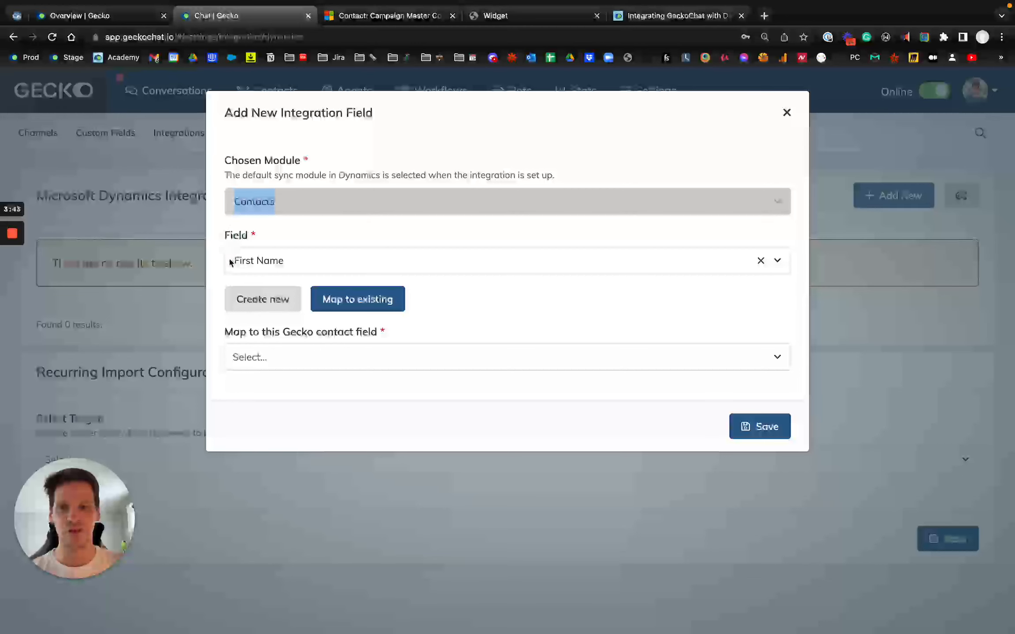
click(311, 359)
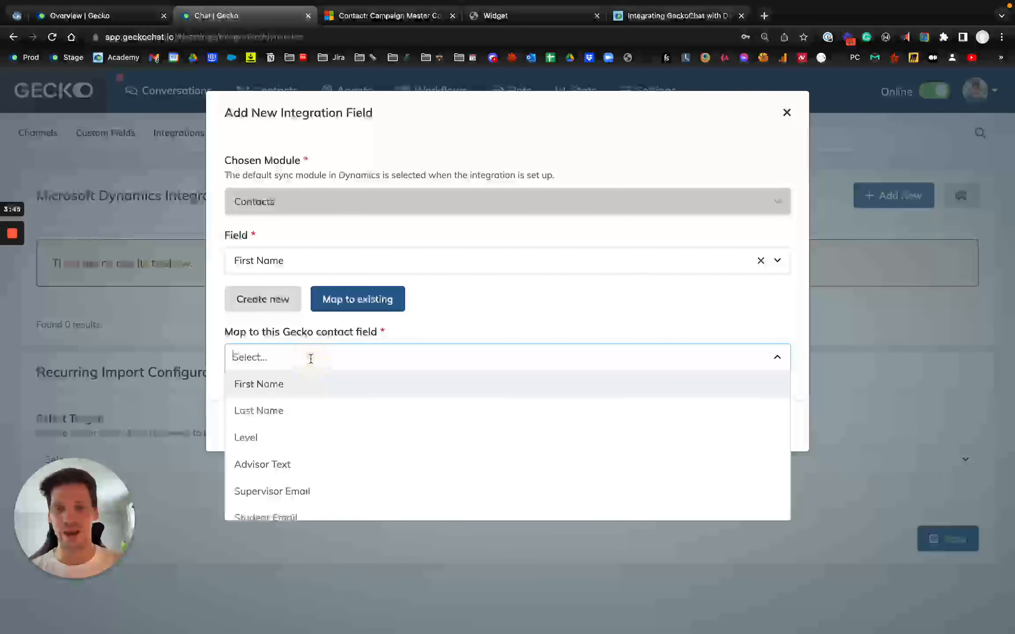
click(291, 382)
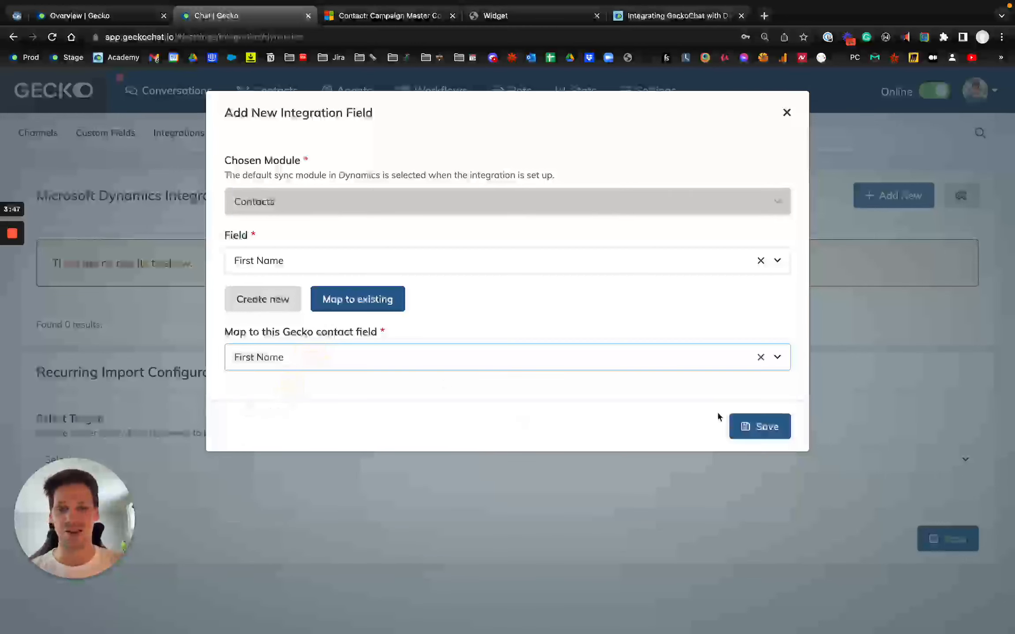
click(748, 427)
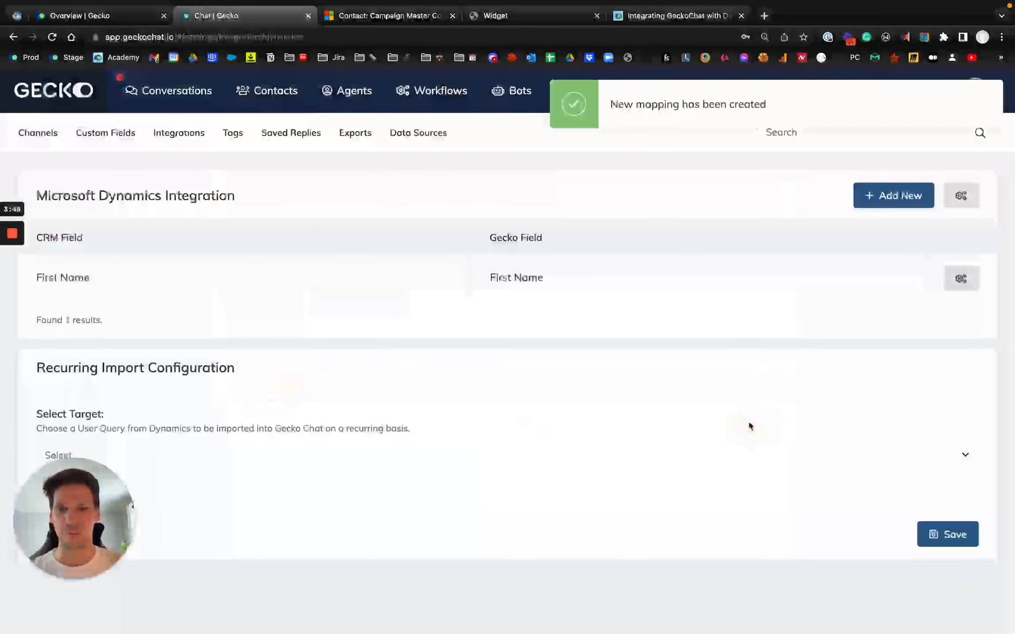
- Add and save a mapping from the Dynamics field Last Name to the existing Gecko contact field Last Name
click(888, 195)
click(301, 257)
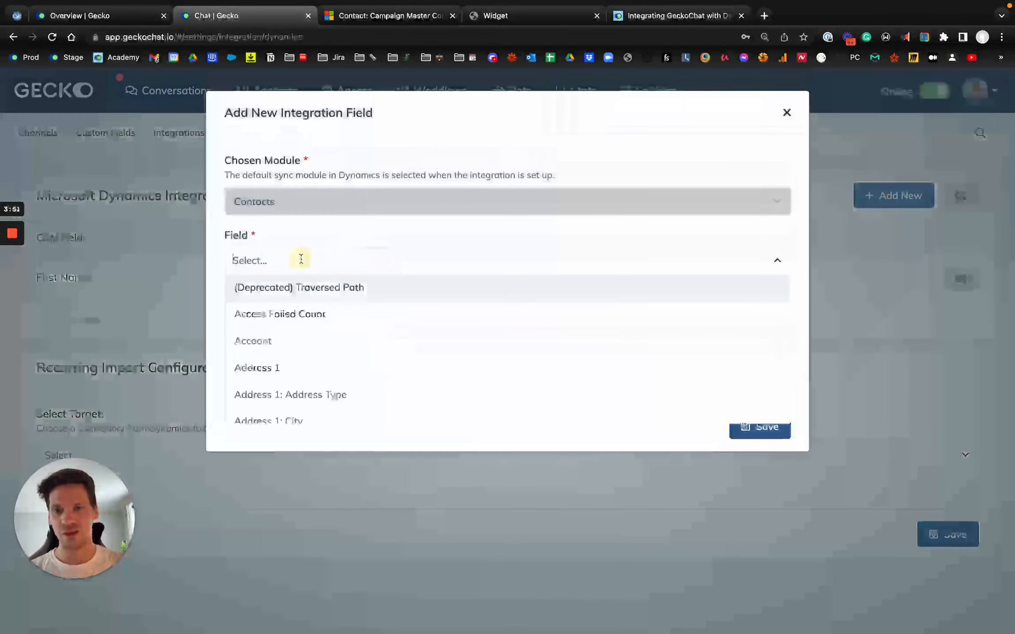
text(Last)
scroll(288, 353, down, 1)
scroll(288, 353, down, 6)
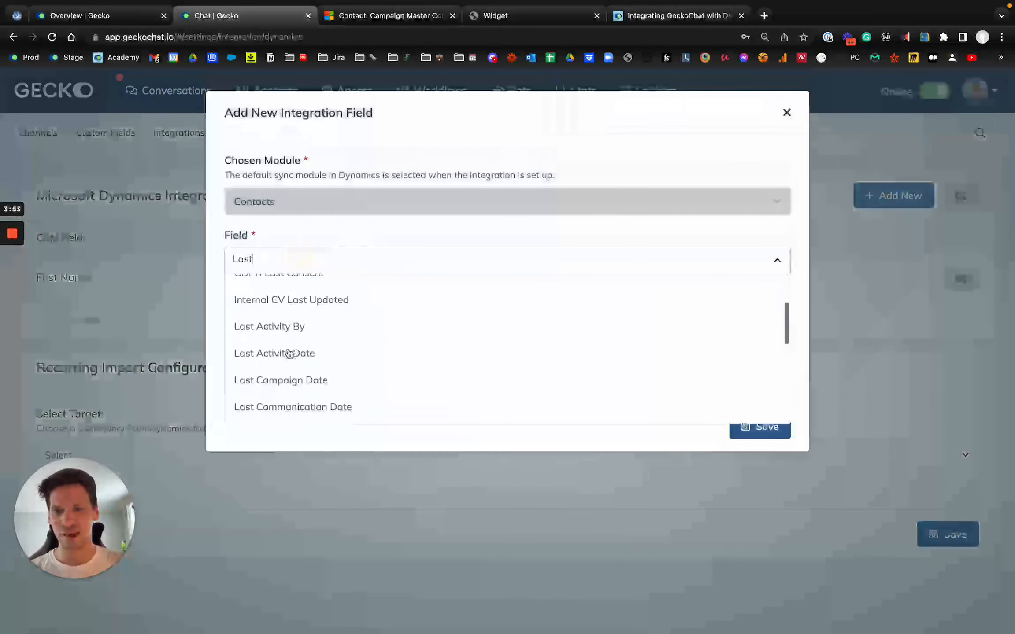
text(Name)
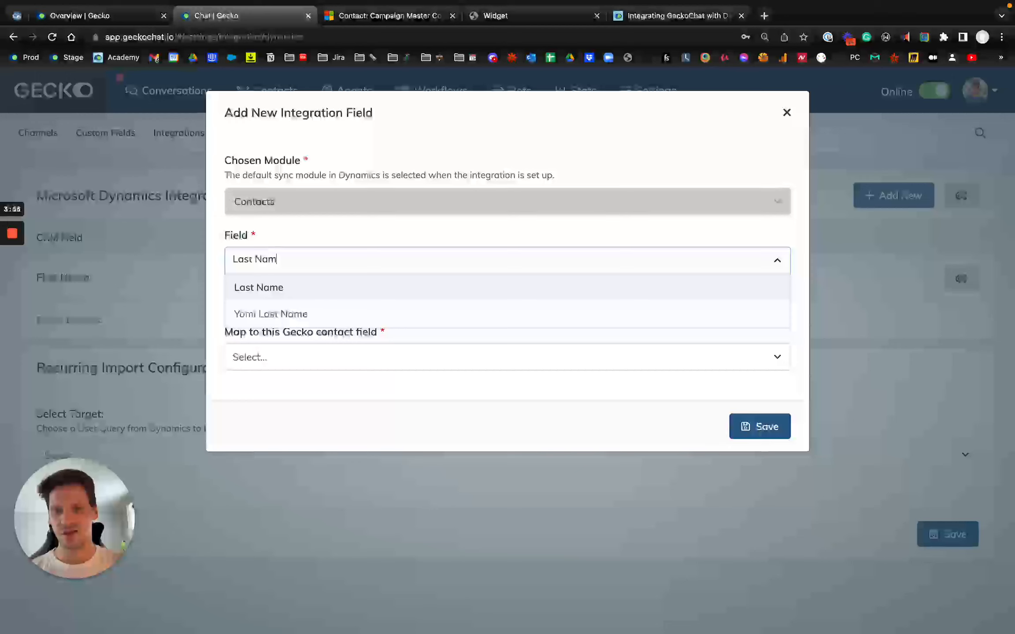
click(281, 289)
click(306, 361)
text(Last)
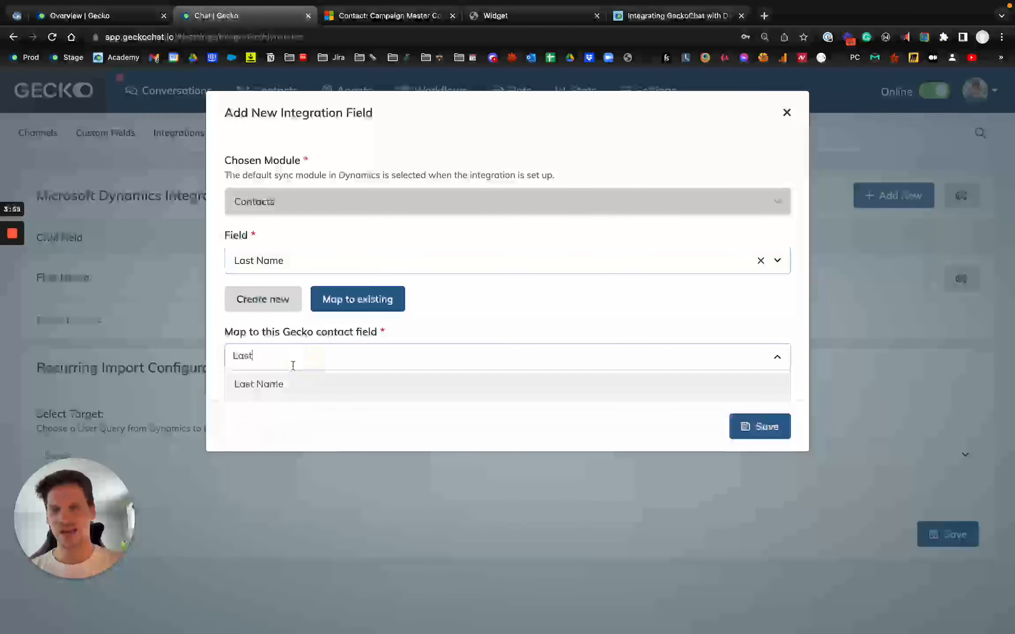
click(276, 391)
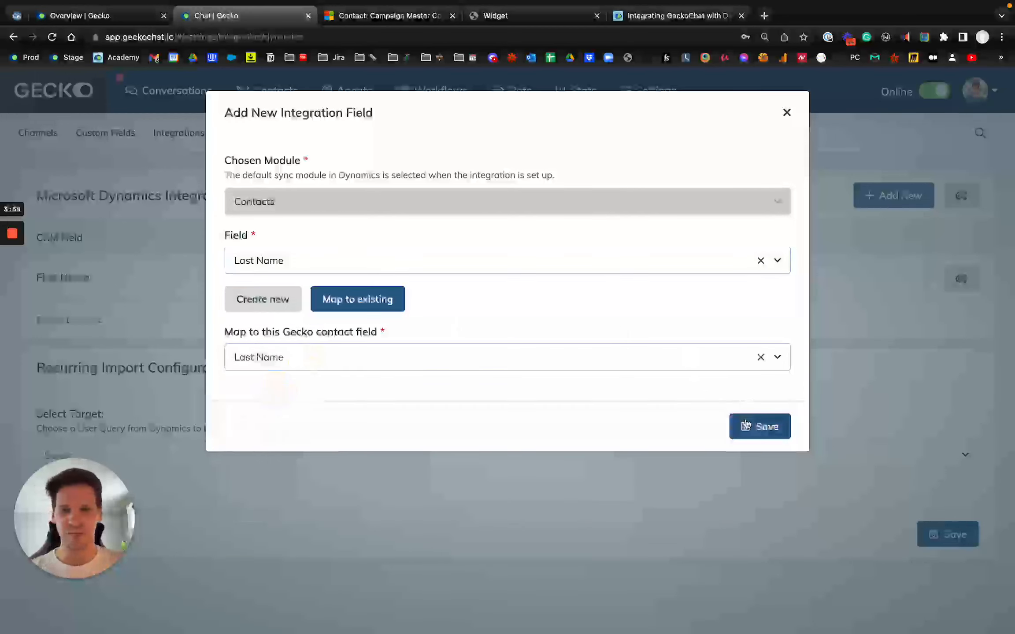
click(745, 424)
- Add and save a mapping from the Dynamics field Email to the existing Gecko contact field Student Email
click(896, 195)
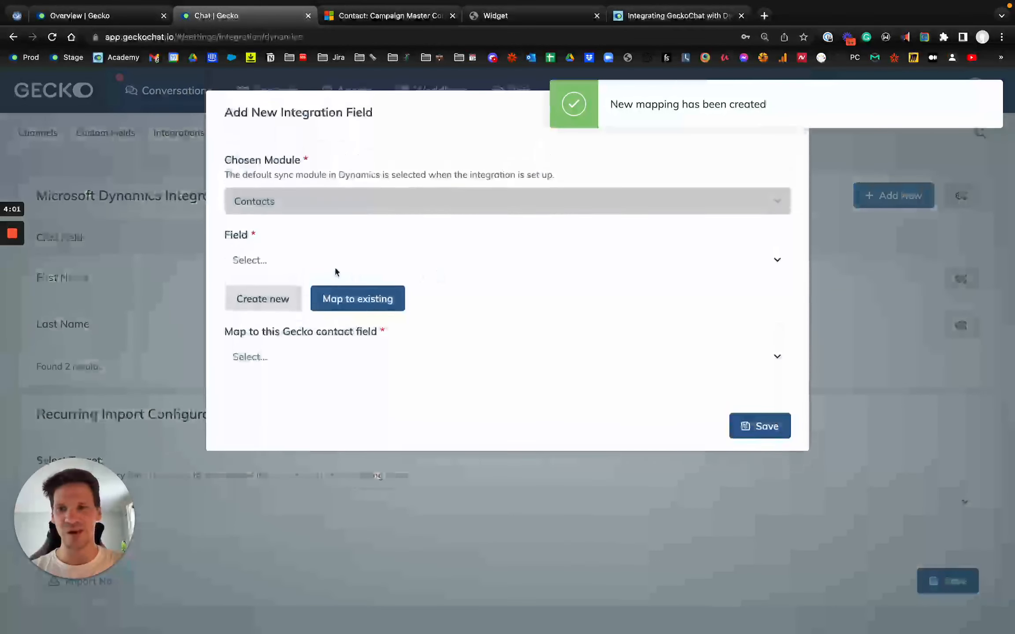
click(303, 258)
text(Email)
scroll(319, 335, down, 3)
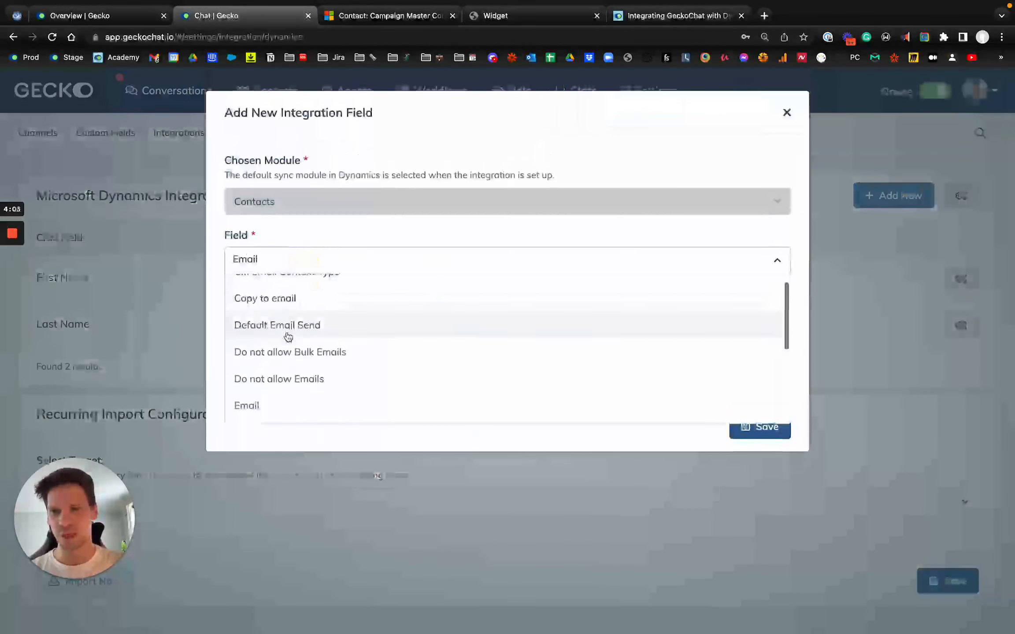
click(271, 387)
click(287, 359)
text(Email)
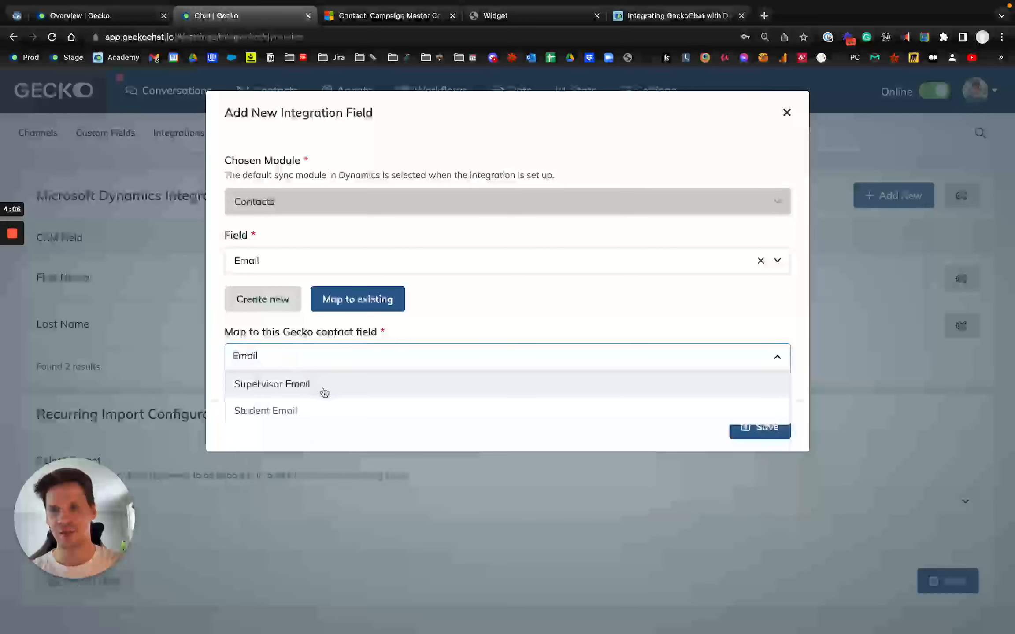
click(321, 412)
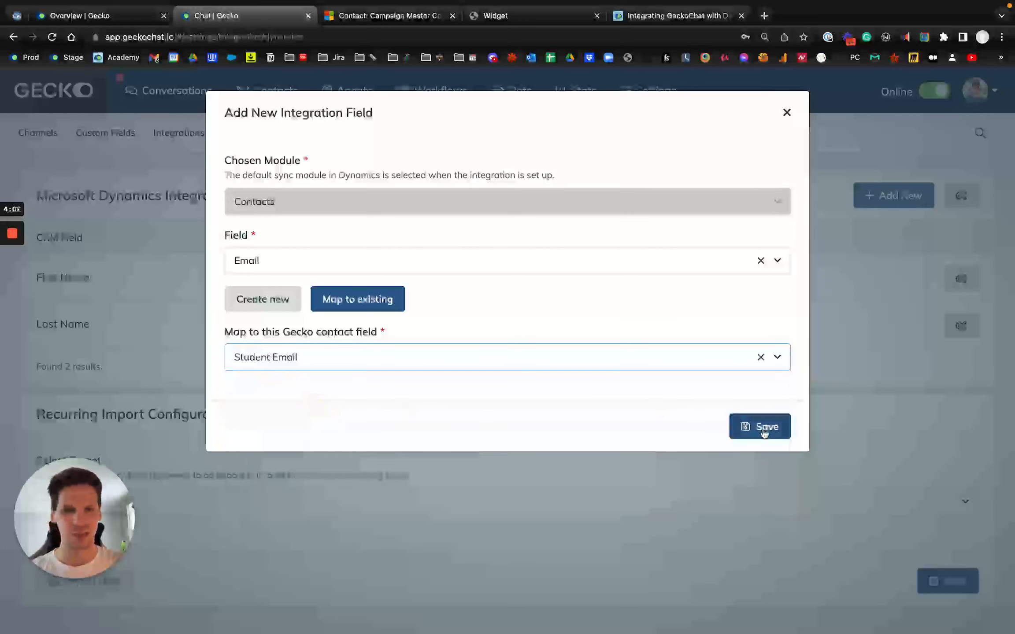
click(764, 434)
- Start another field mapping, browse the Dynamics contact fields and choose Entry Criteria
click(901, 200)
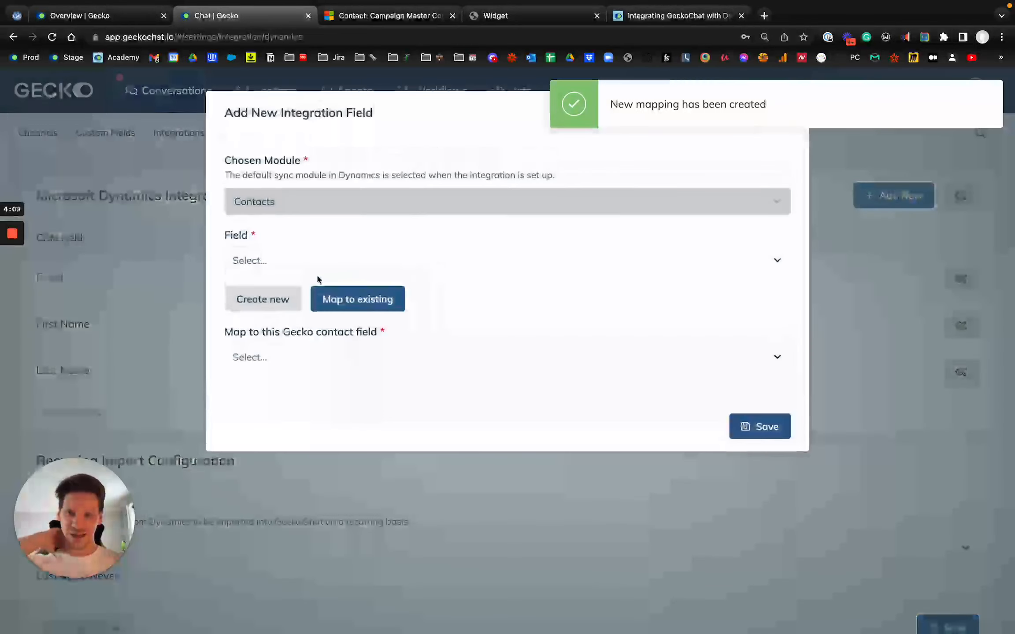
click(304, 260)
scroll(307, 370, down, 10)
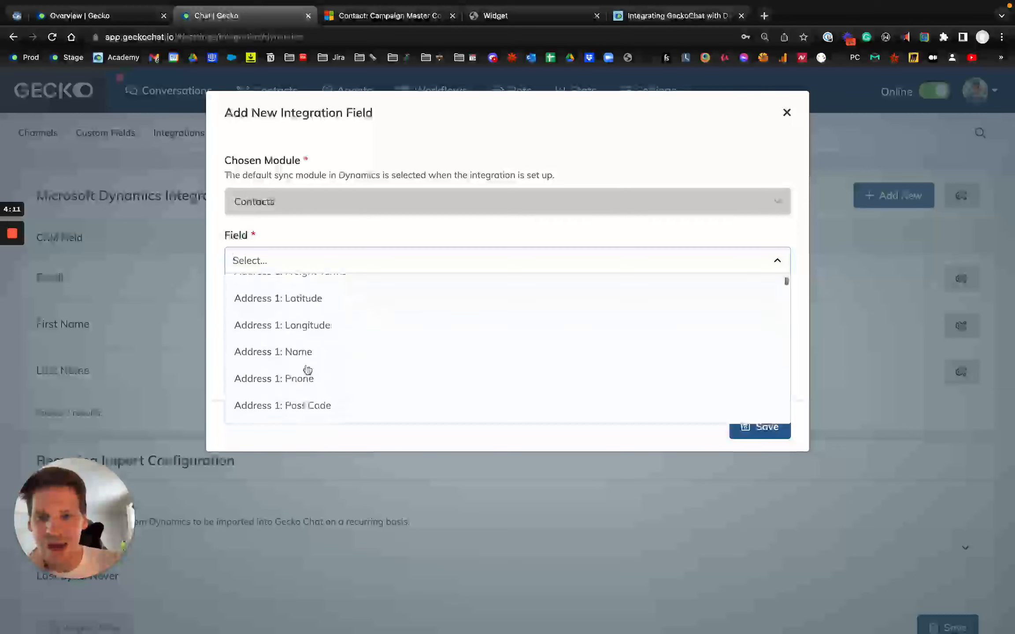
scroll(307, 370, down, 8)
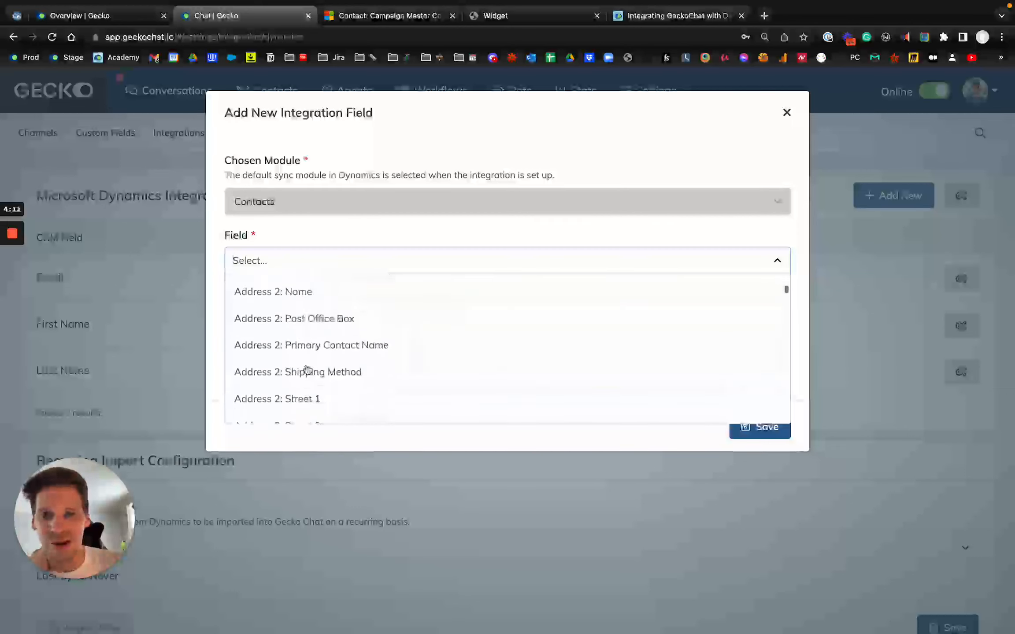
scroll(308, 368, down, 15)
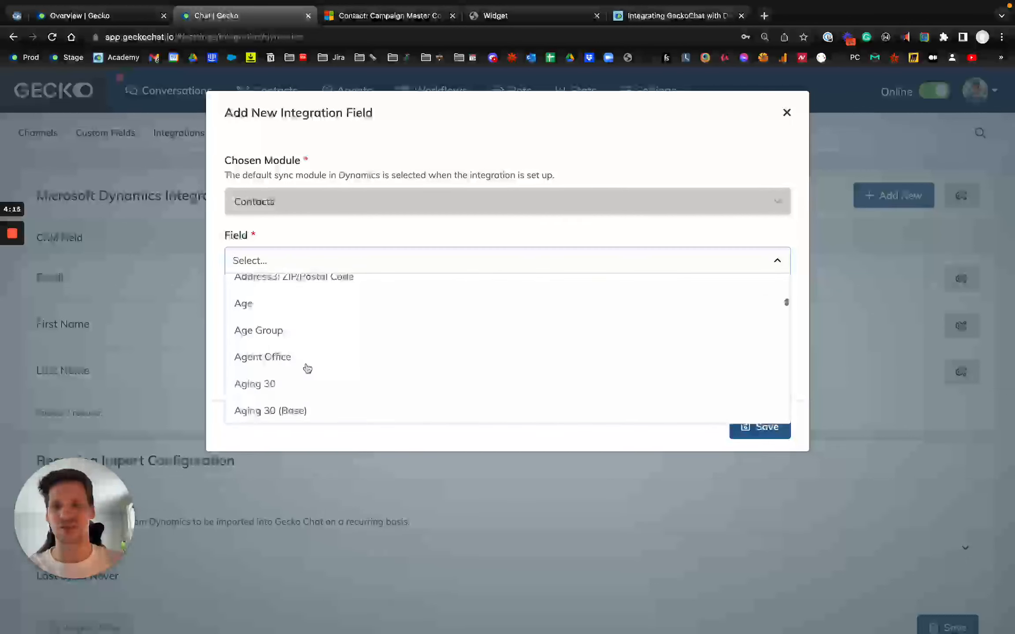
text(Clo)
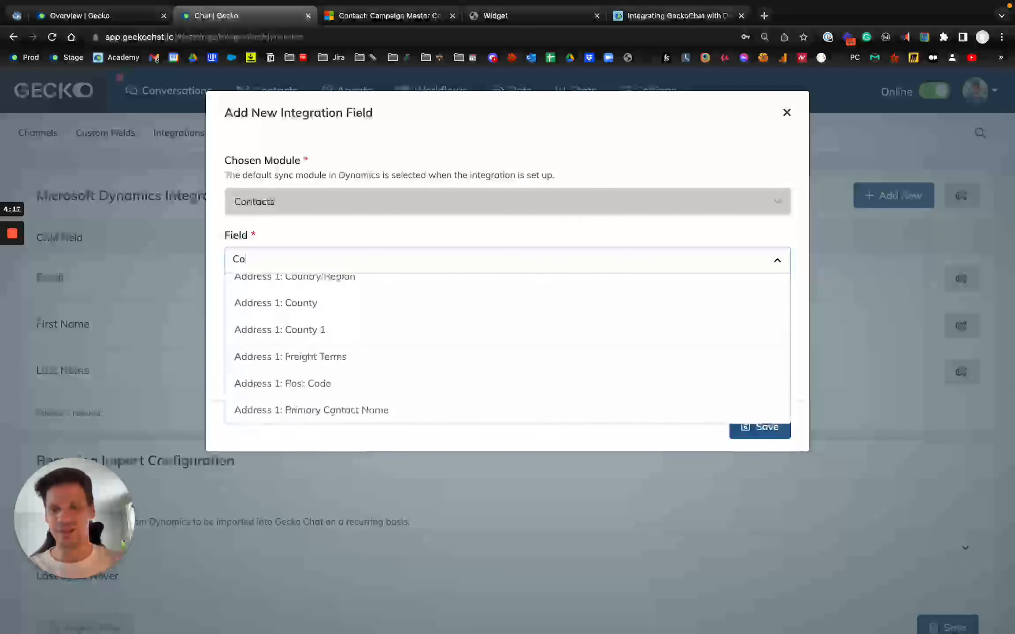
text(ursEntry)
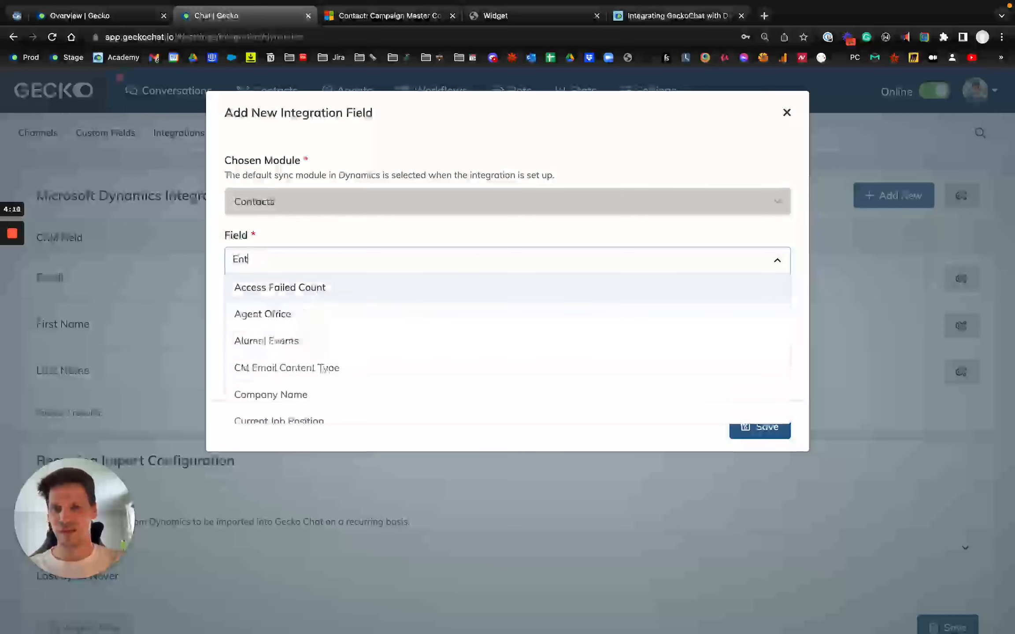
click(321, 284)
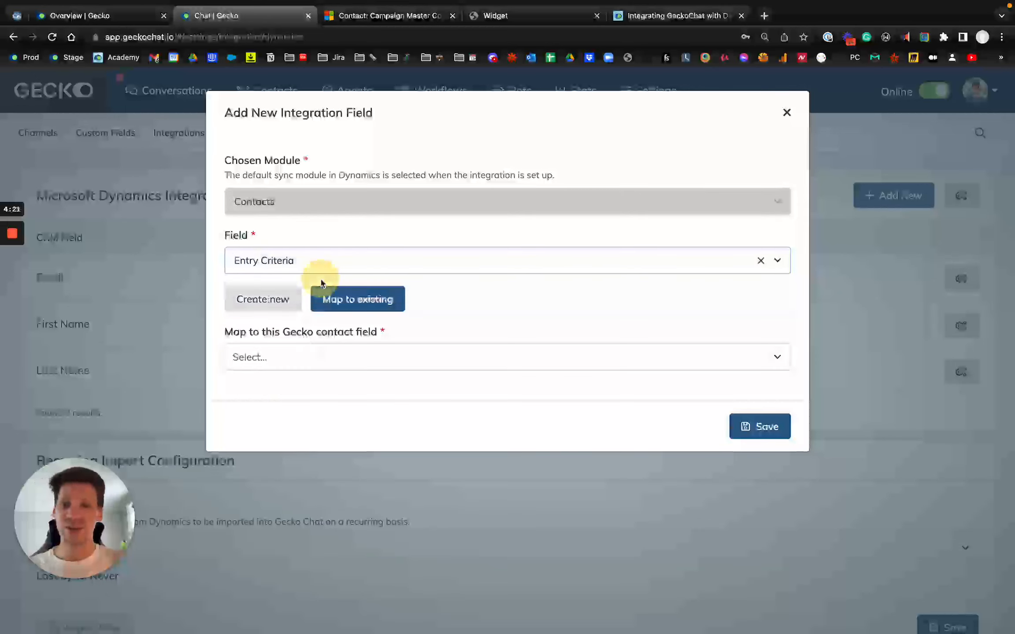
- Change the Dynamics field of the new mapping to Ethnicity
click(295, 260)
scroll(305, 363, down, 3)
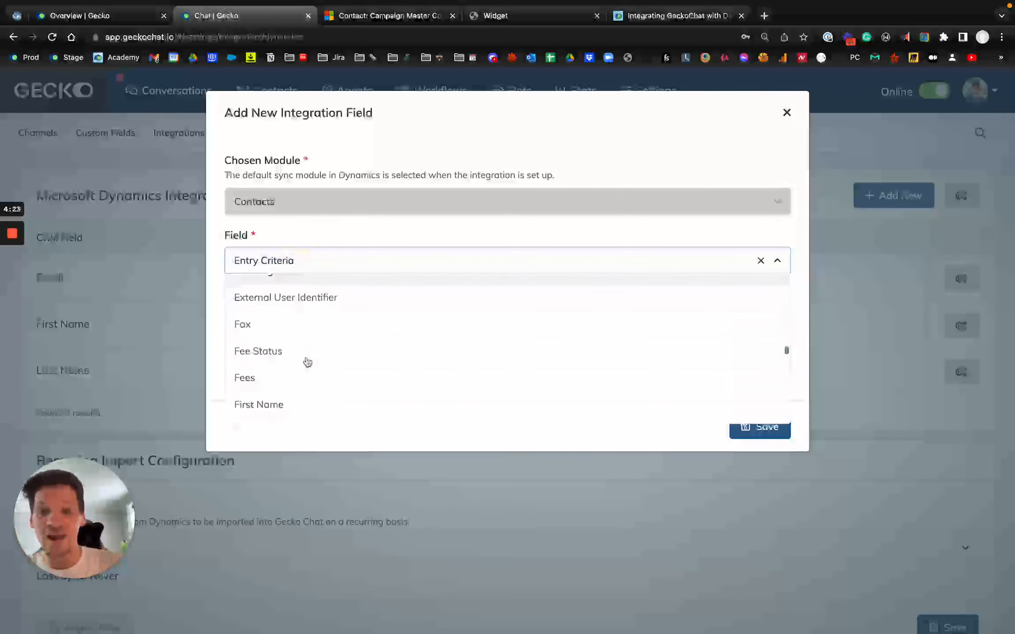
scroll(306, 362, up, 2)
click(321, 316)
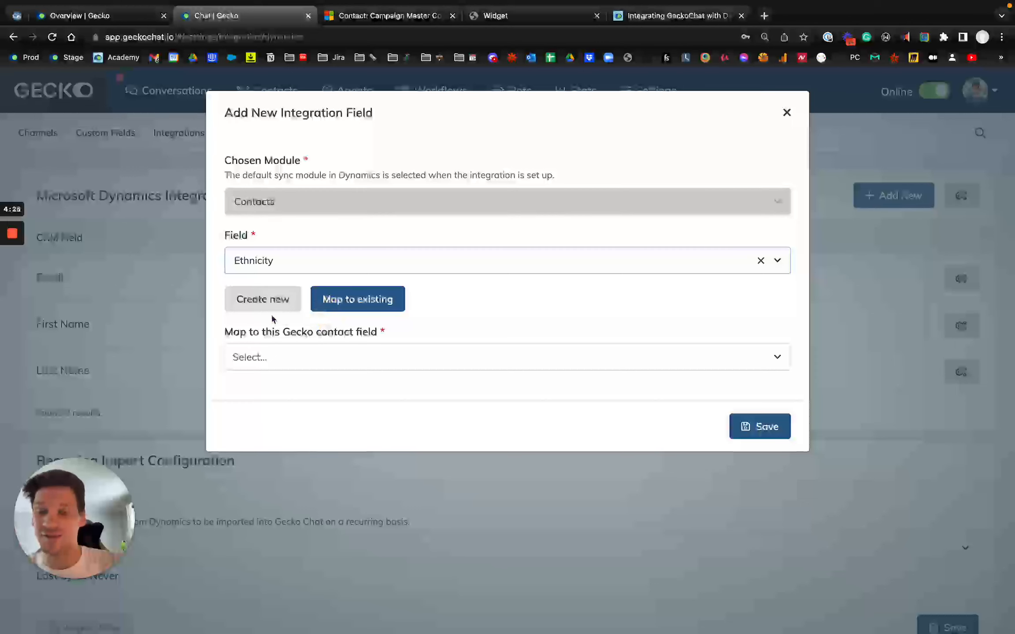
click(309, 356)
scroll(313, 471, down, 3)
scroll(312, 471, up, 3)
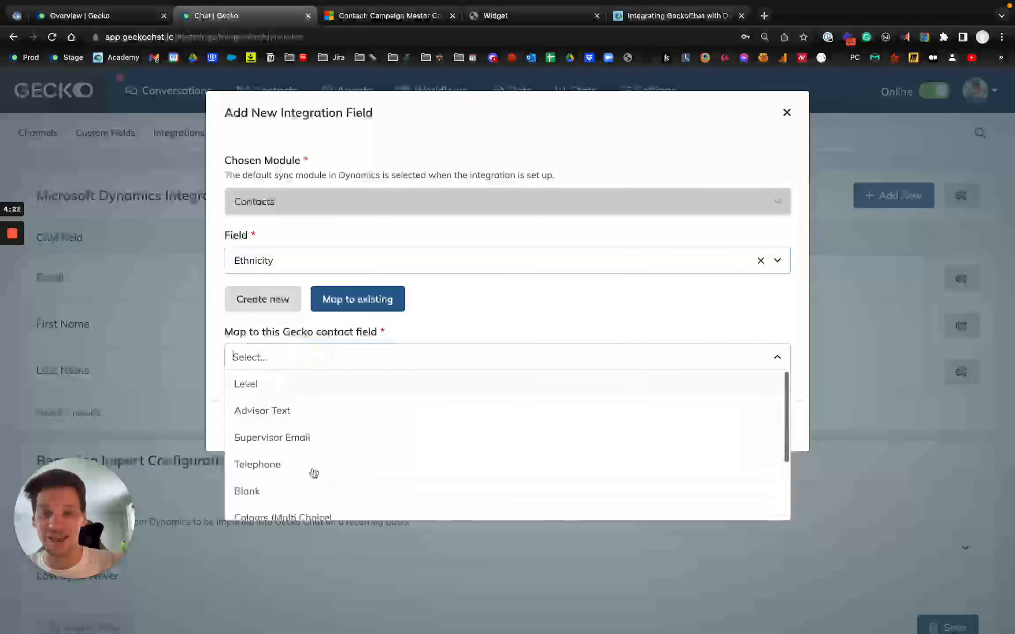
click(418, 302)
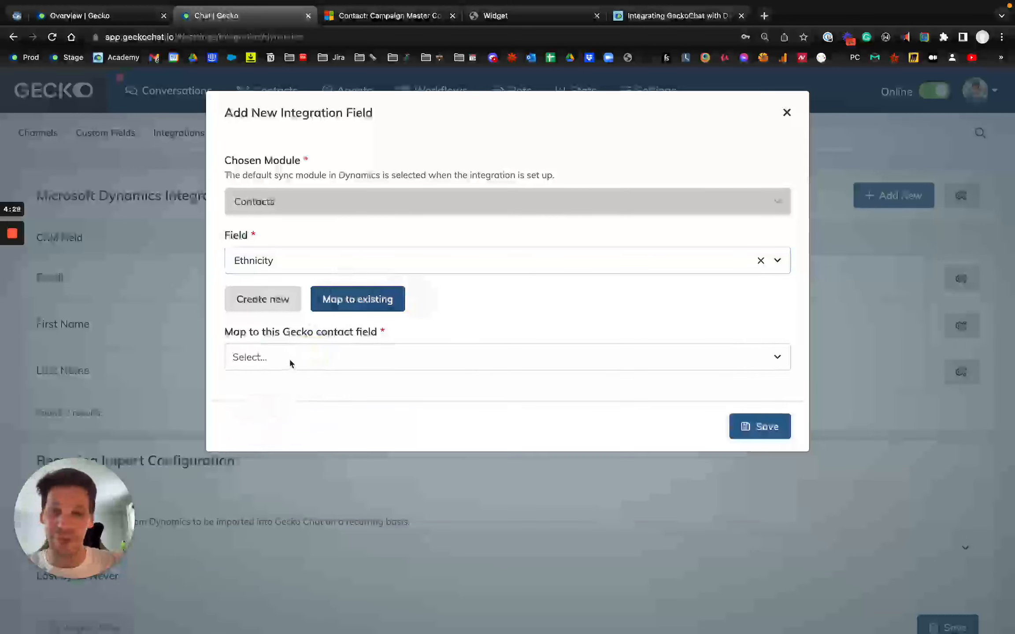
- Set the Ethnicity mapping to create a new Gecko field of the type Single Choice
click(248, 311)
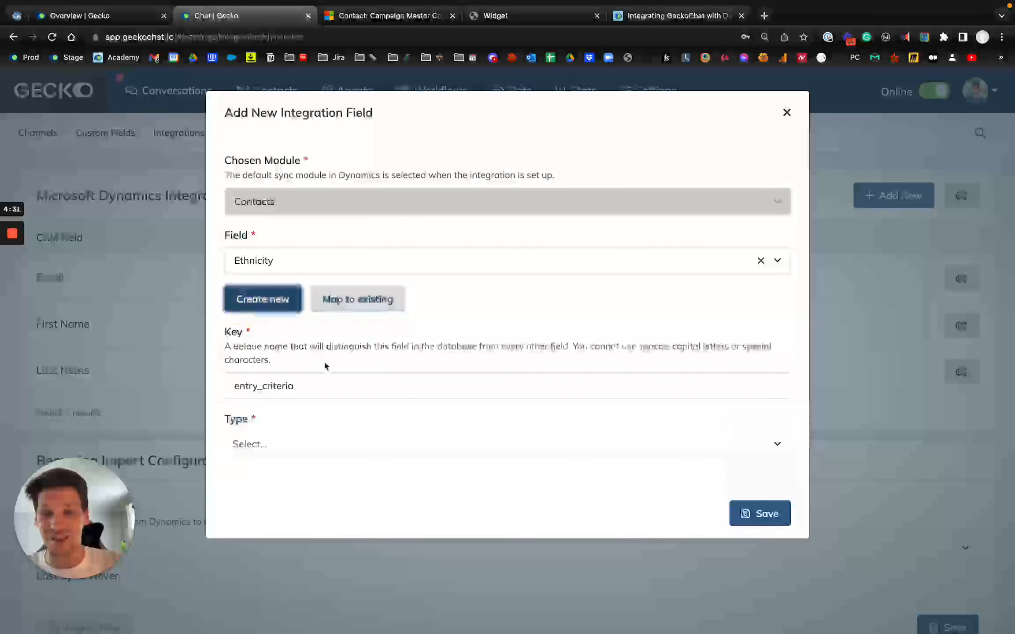
click(315, 445)
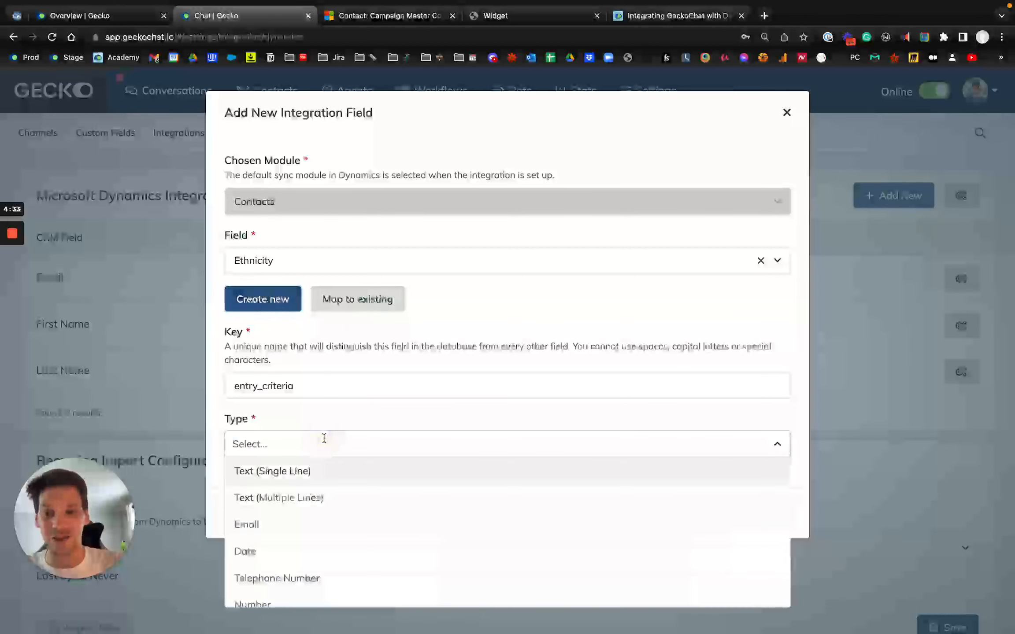
scroll(308, 547, down, 2)
click(307, 568)
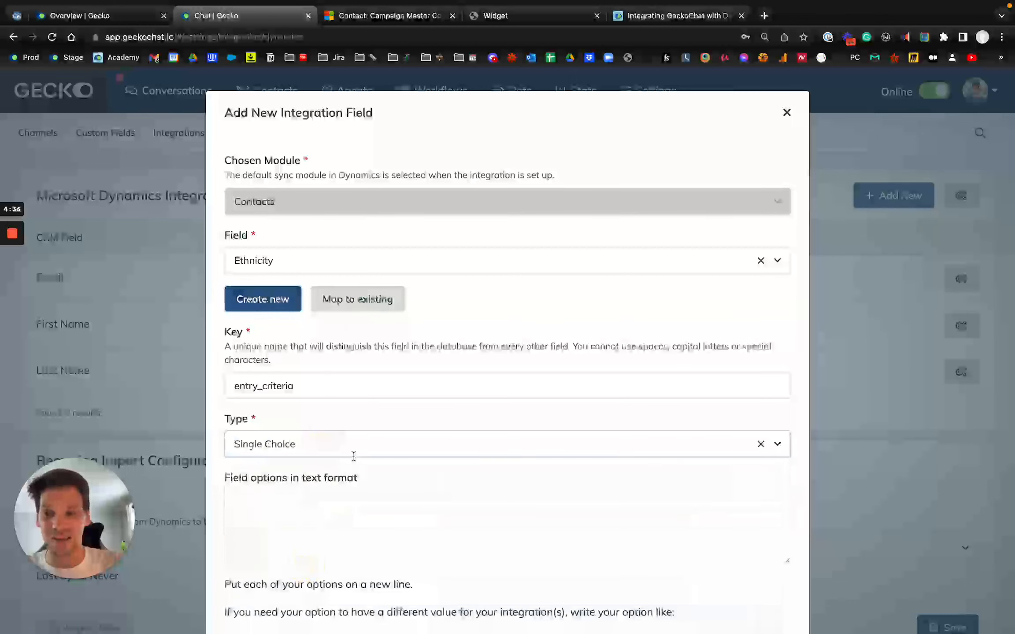
- Change the new Gecko field's type to Text (Single Line), and discard the unsaved Ethnicity mapping
scroll(354, 456, down, 1)
click(296, 401)
scroll(292, 492, up, 1)
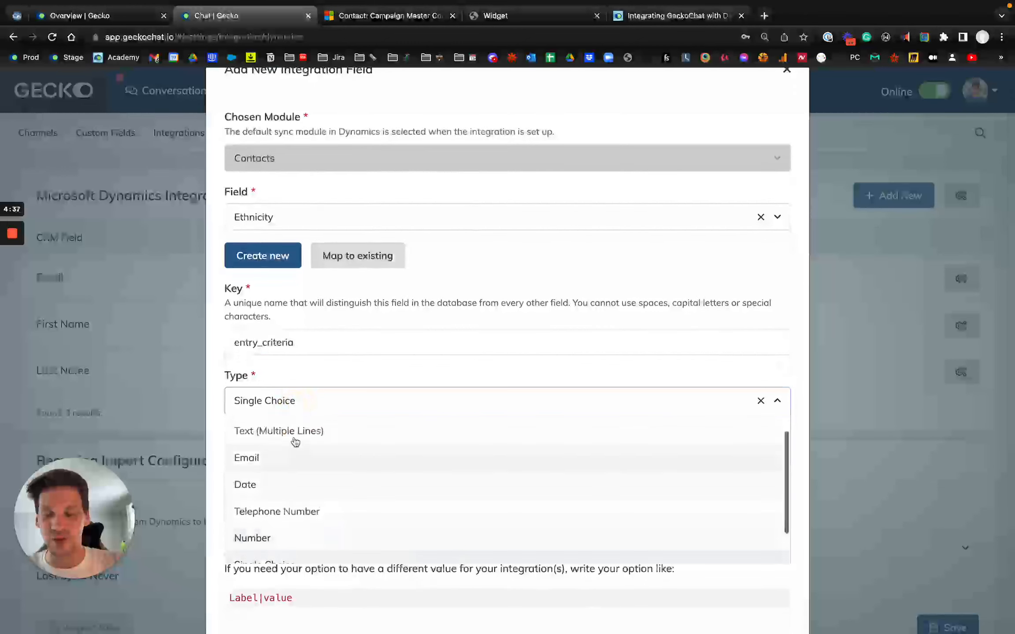
scroll(295, 442, up, 1)
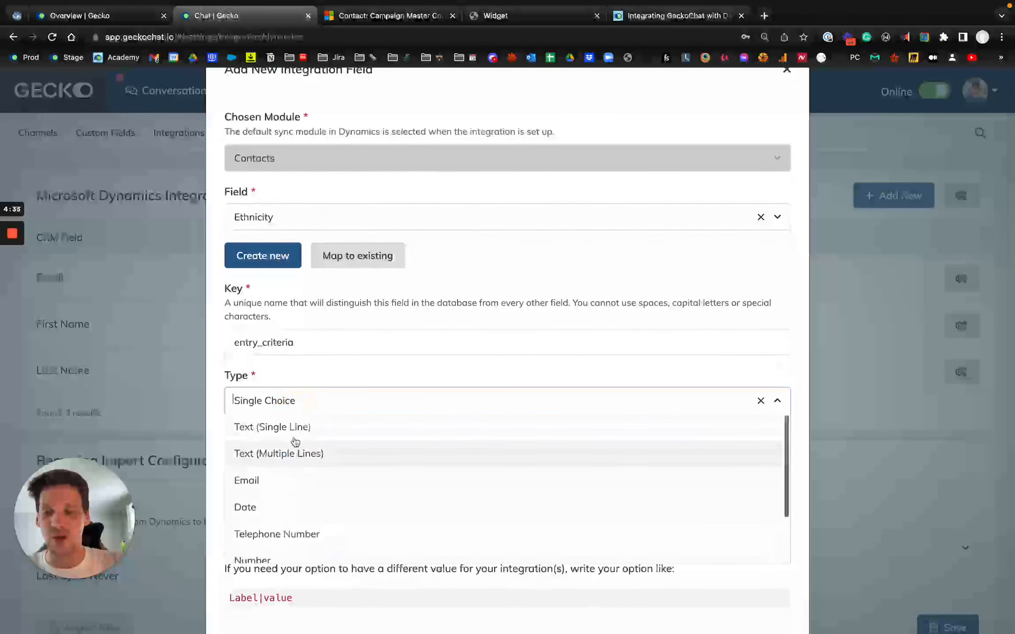
click(343, 378)
click(291, 400)
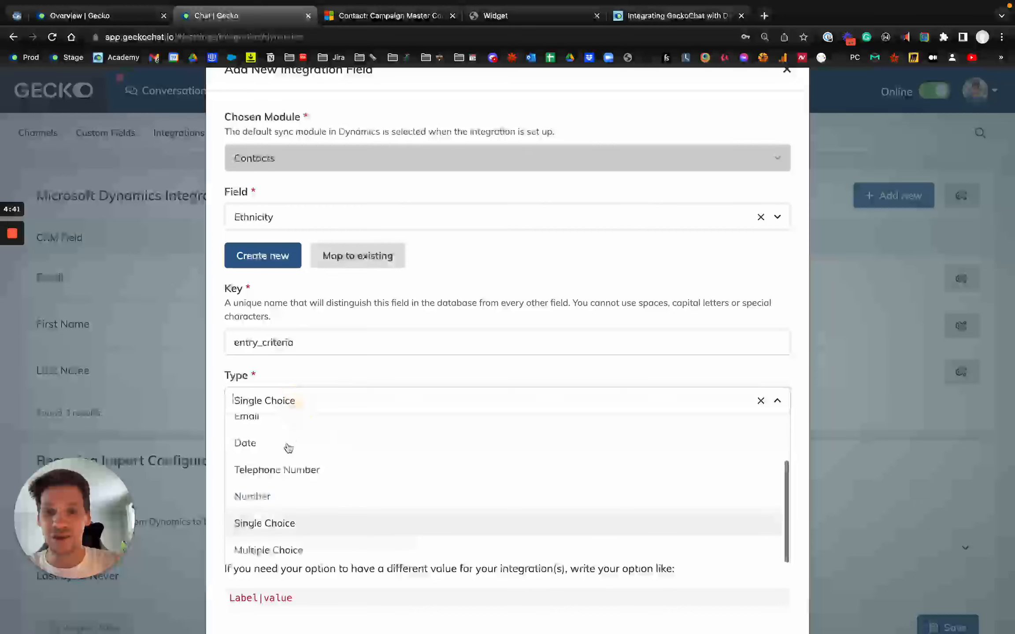
scroll(290, 445, up, 3)
click(298, 428)
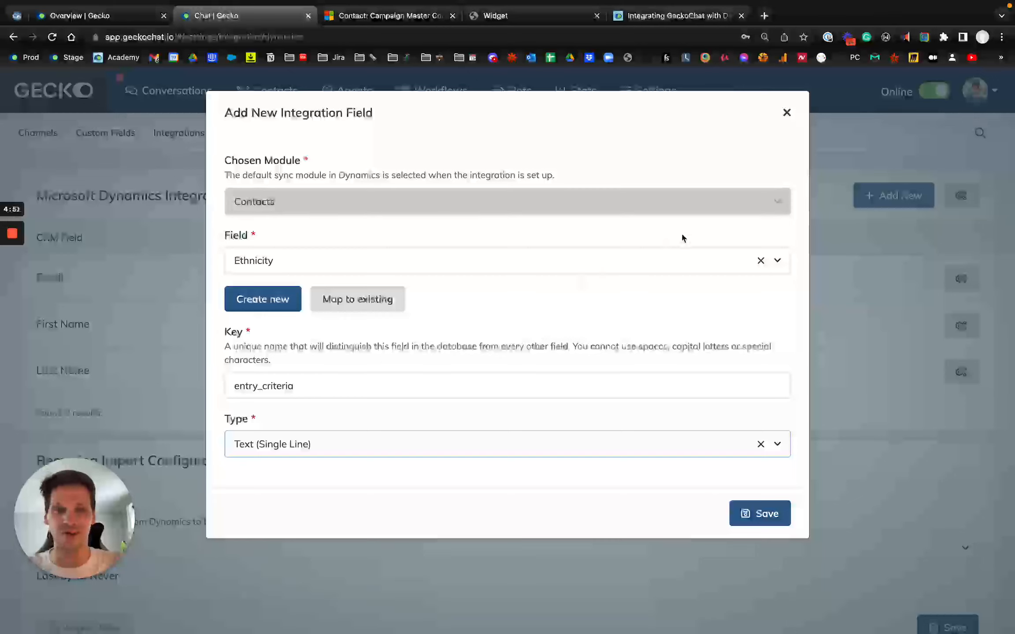
click(786, 114)
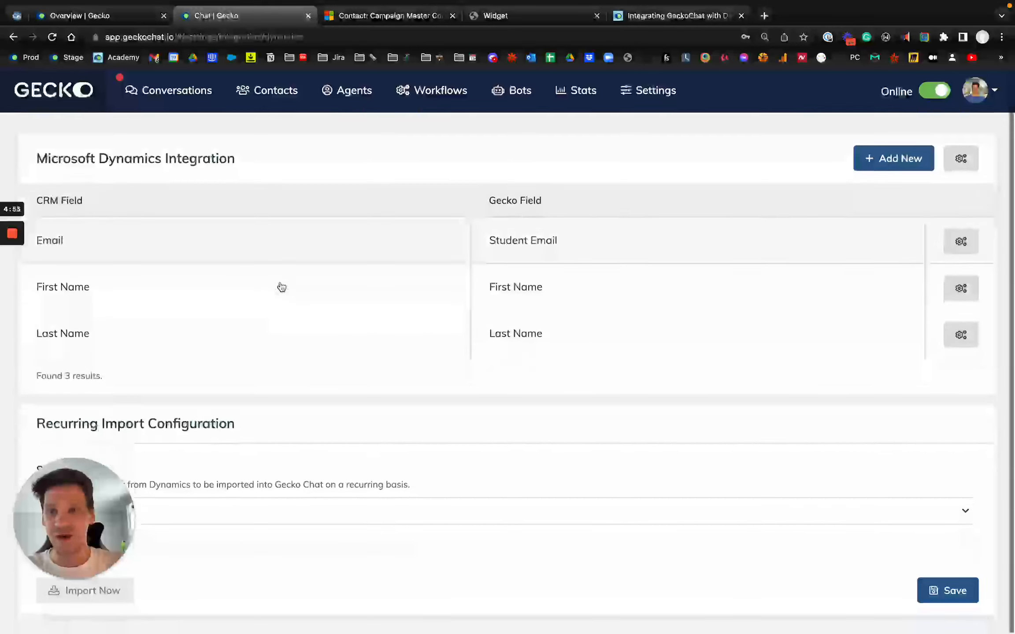
- Check which Dynamics user queries are available as the target of the recurring import
drag(45, 530, 548, 378)
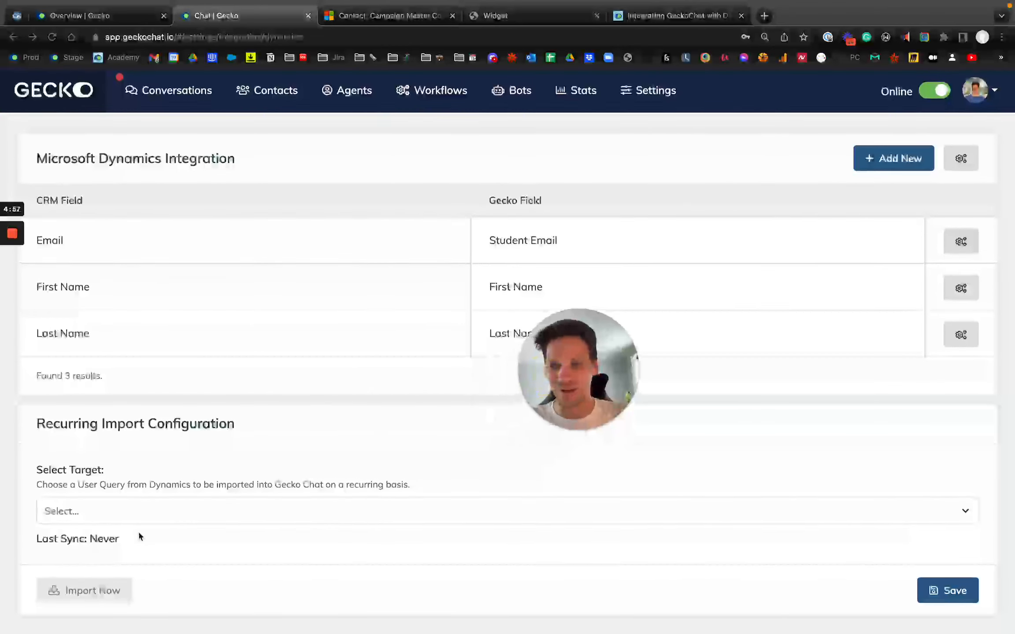
scroll(138, 530, up, 1)
scroll(138, 531, down, 1)
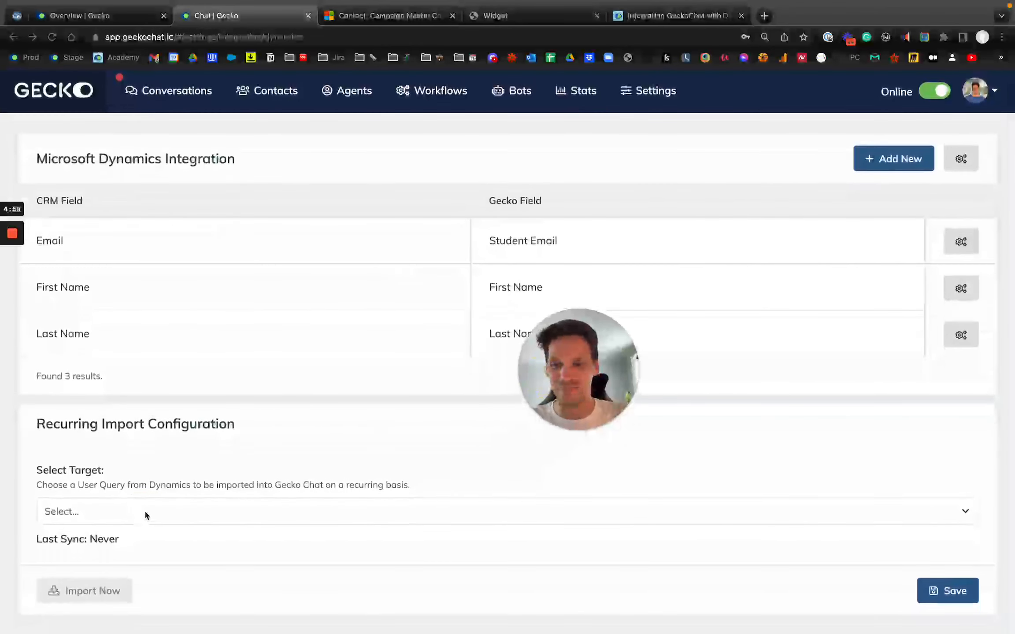
click(156, 511)
click(182, 468)
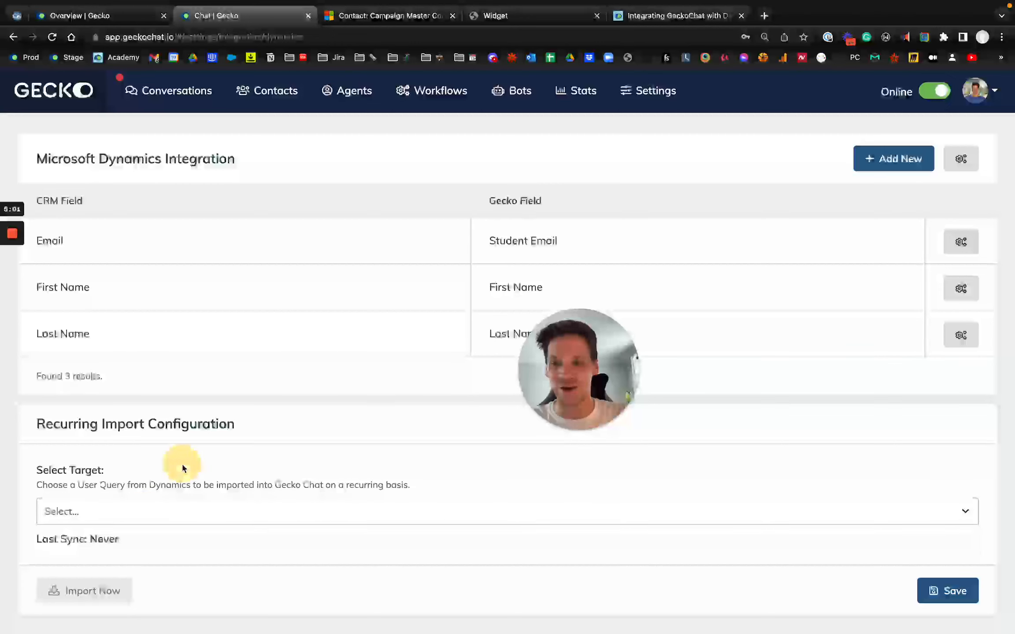
click(153, 512)
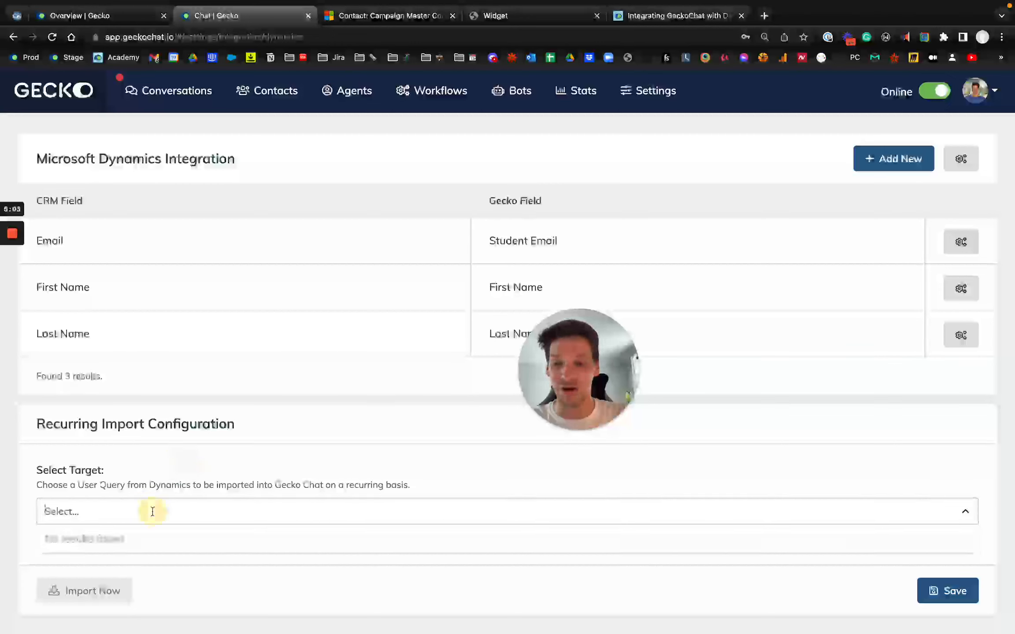
click(173, 496)
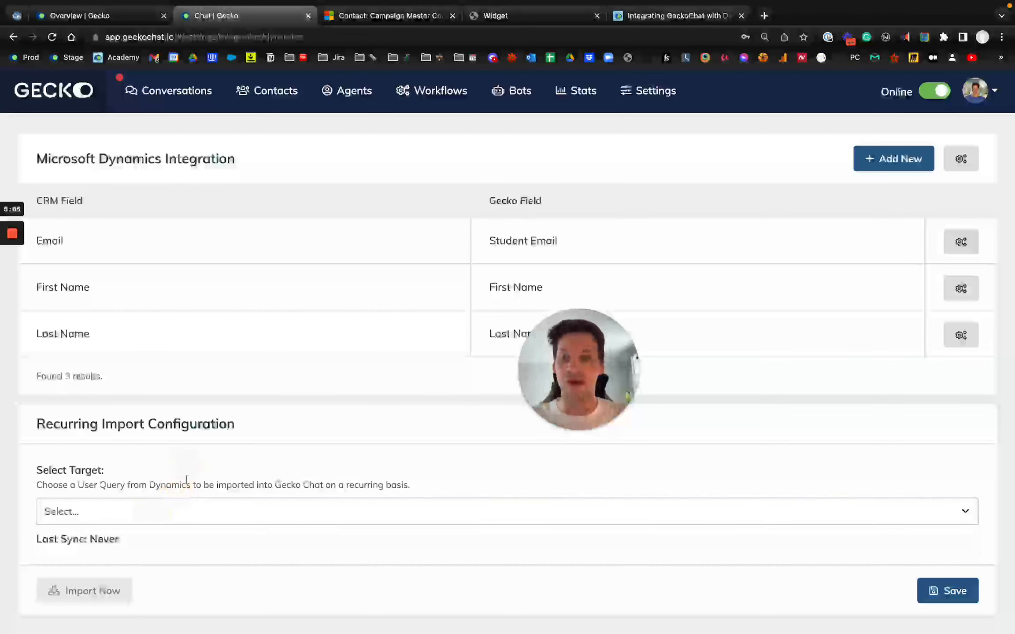
drag(557, 374, 89, 548)
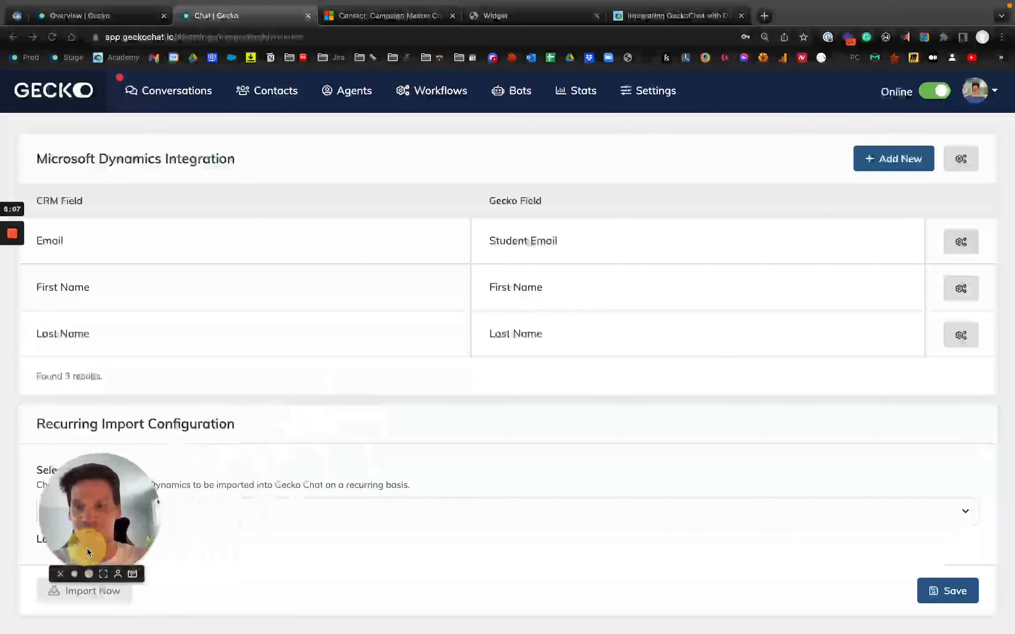
- Switch to the chat widget, start a chat with the prefilled contact details and send "hi there I have a question!"
click(176, 97)
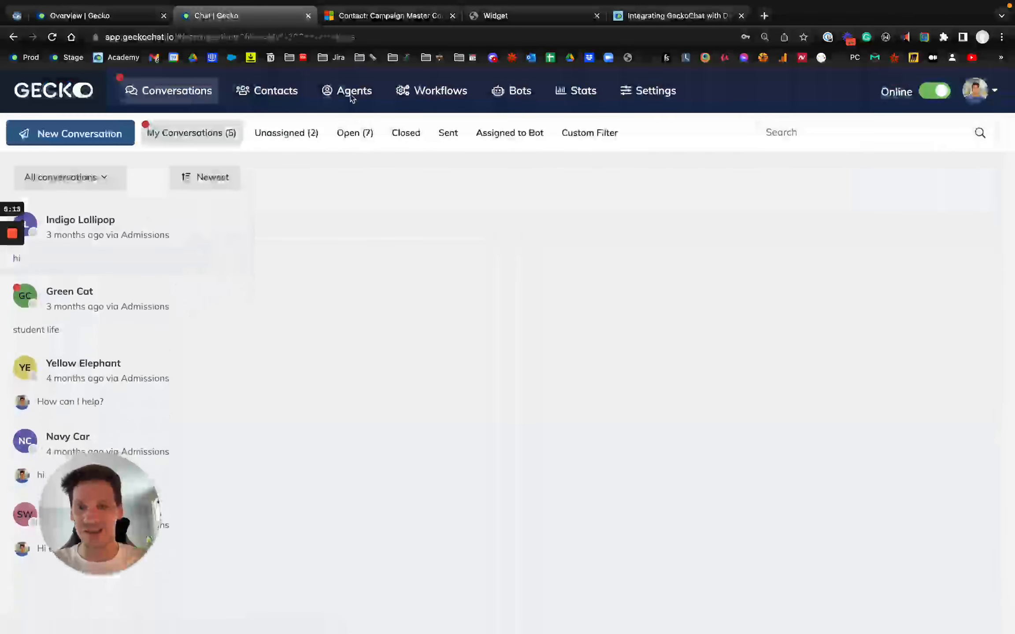
click(513, 18)
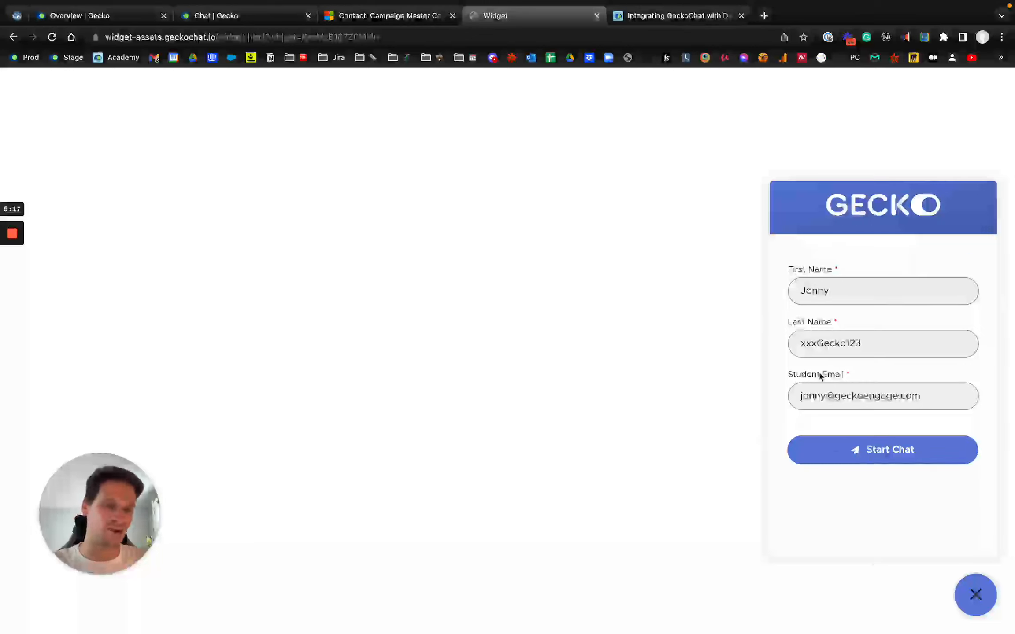
click(884, 464)
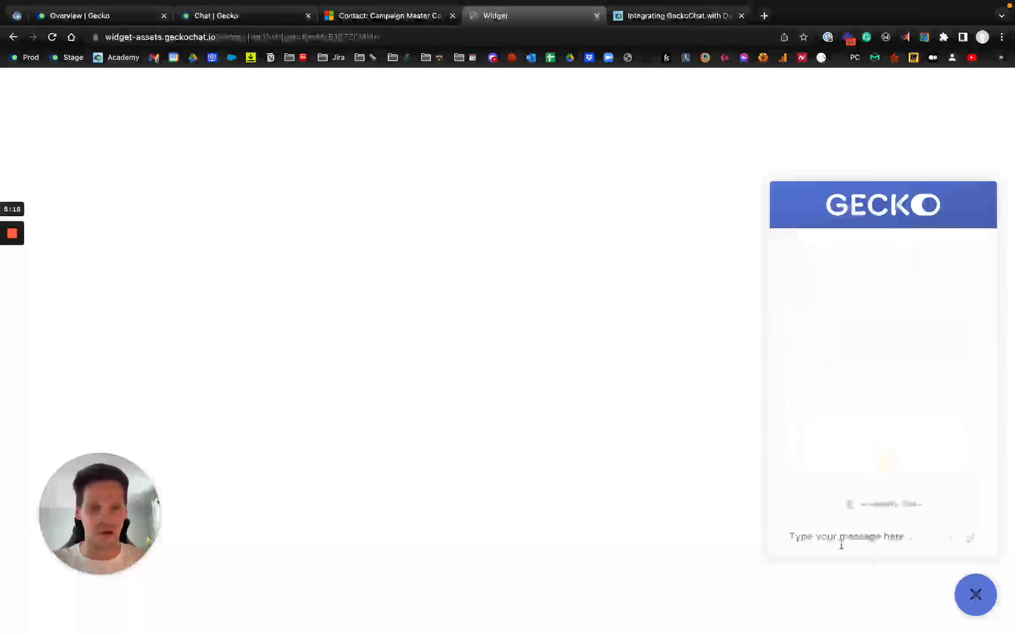
click(840, 544)
text(hi there I have)
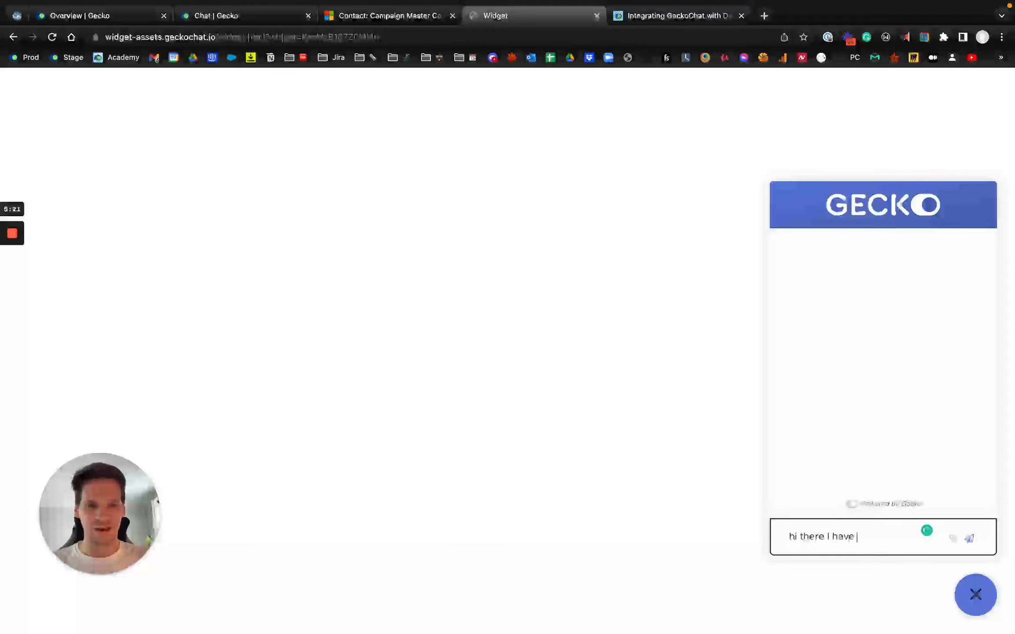
text( a question!)
key(Return)
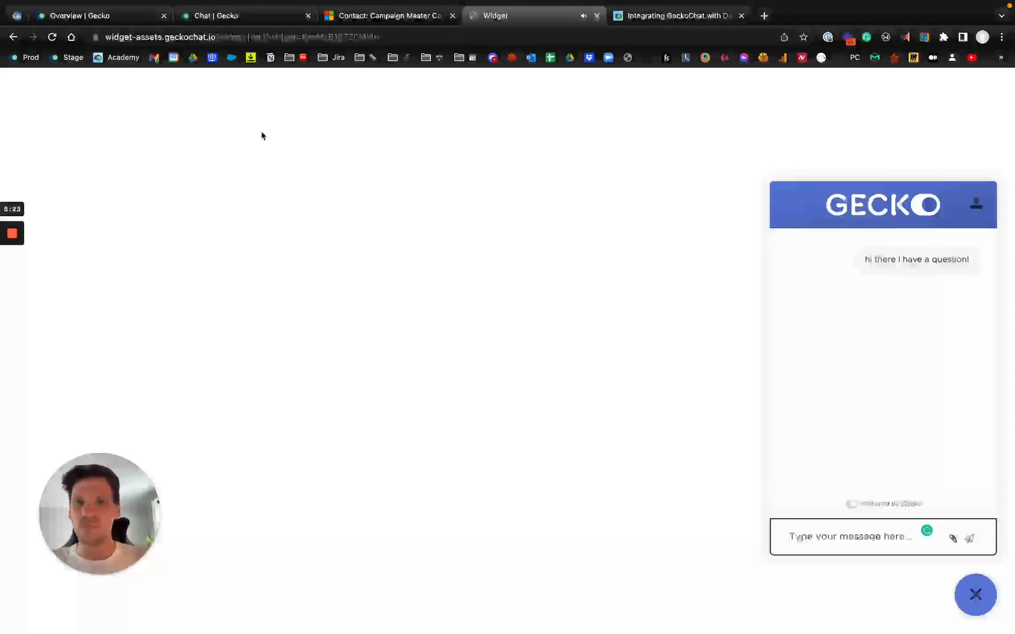
- Return to Gecko Chat, open the newest unassigned conversation and reply "Hi there, how can I help?"
click(243, 18)
click(273, 135)
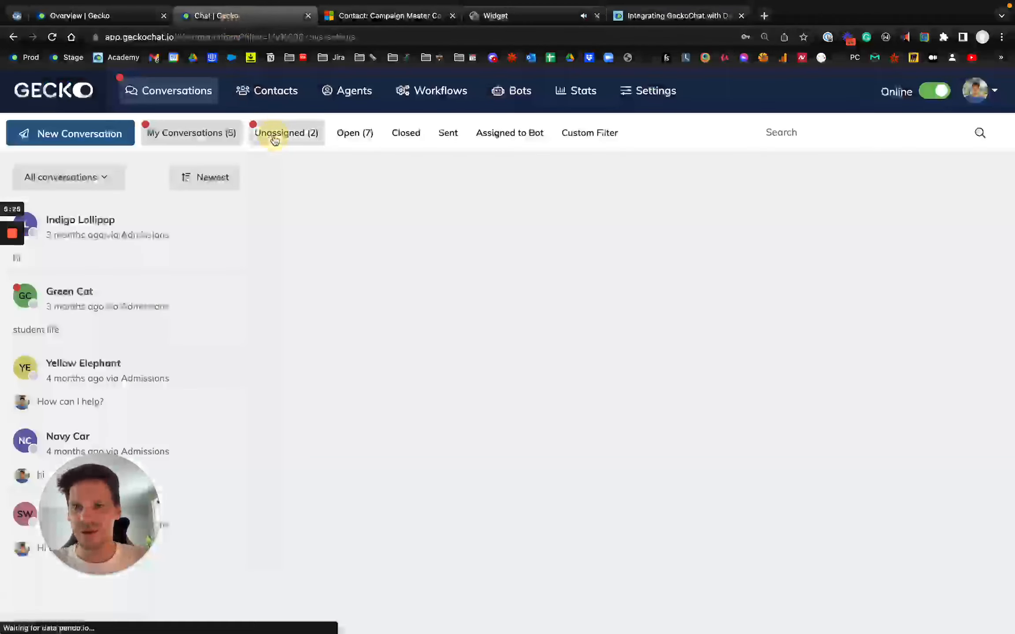
click(132, 240)
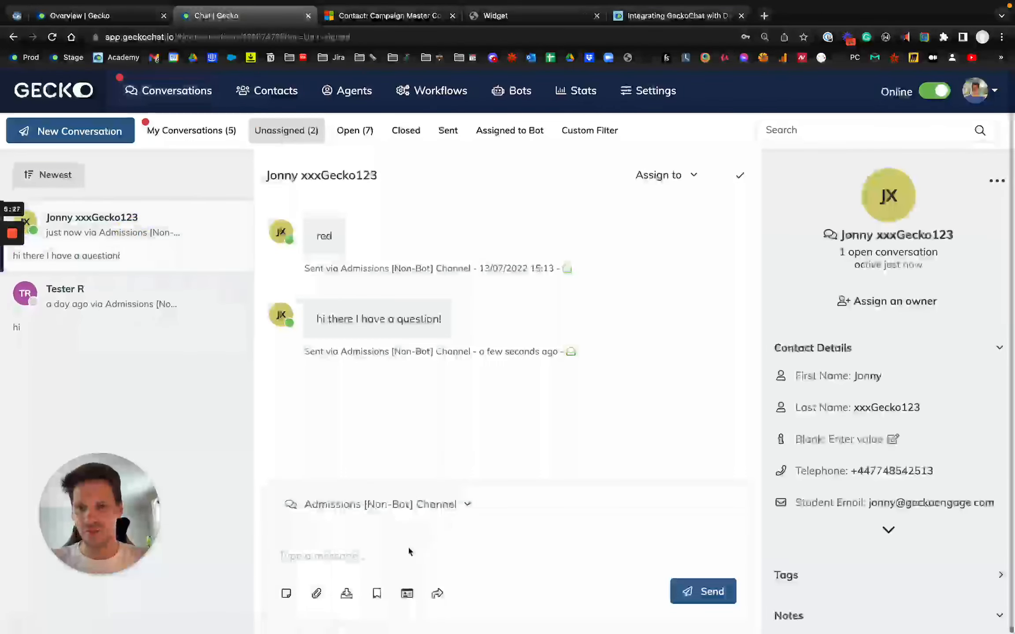
click(391, 561)
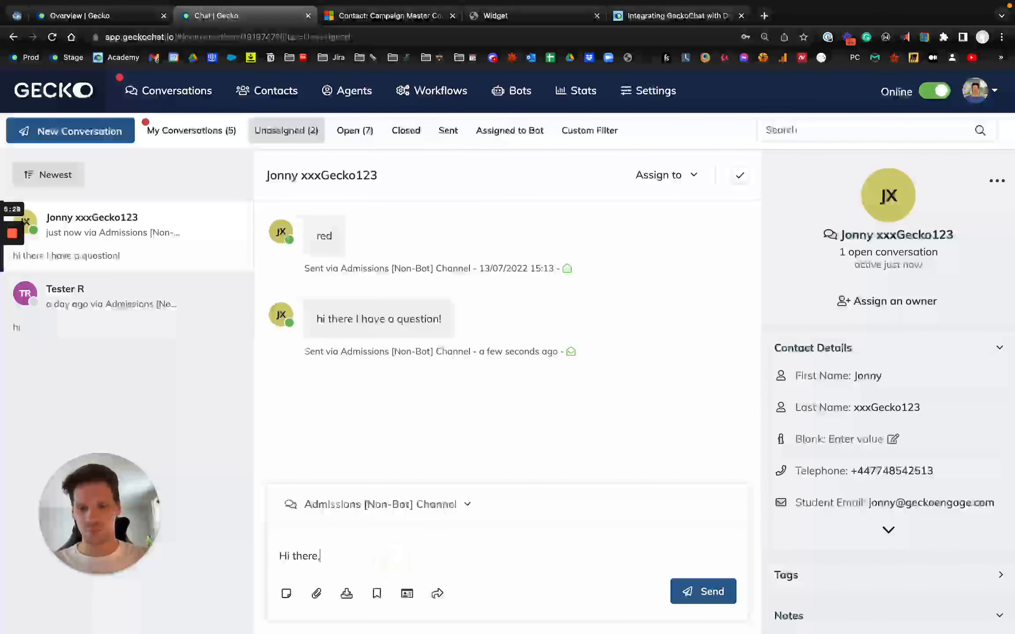
text(Hi there, how can I help?)
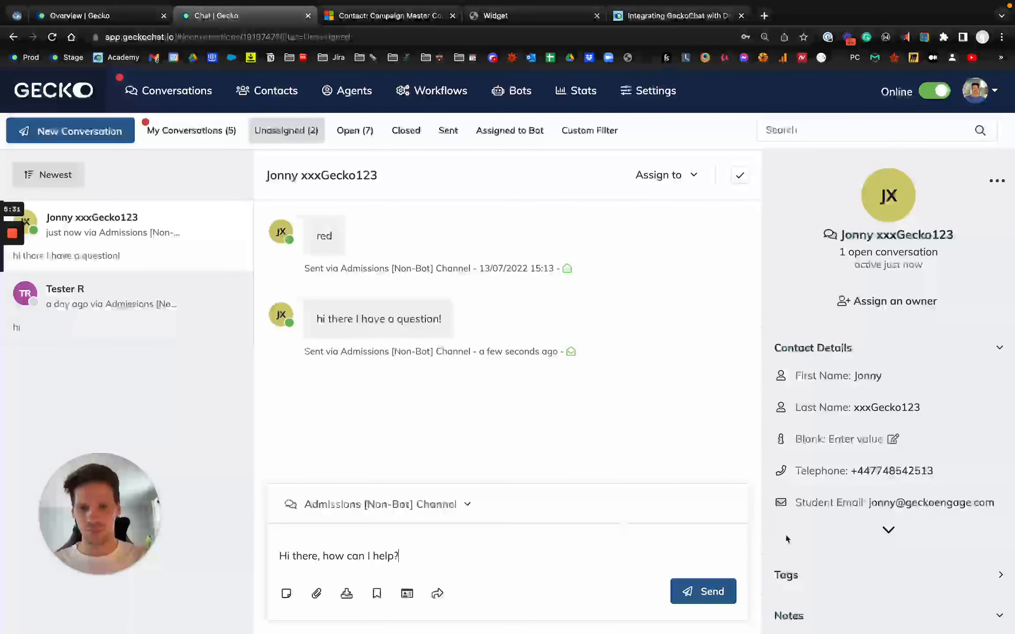
click(713, 593)
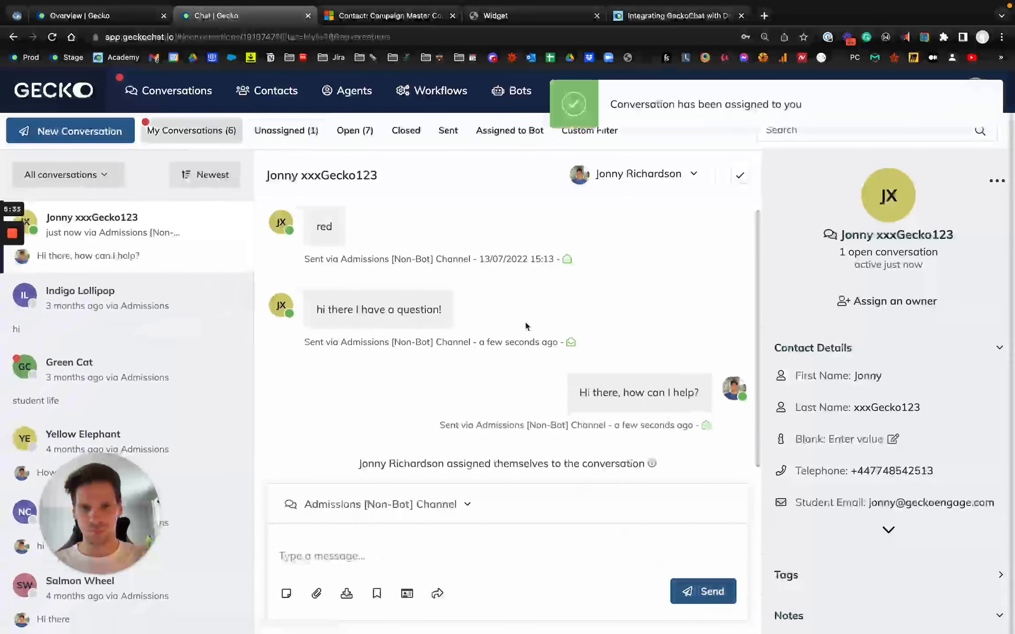
- Switch to the chat widget and answer the agent with "thanks for helping, bye"
click(521, 16)
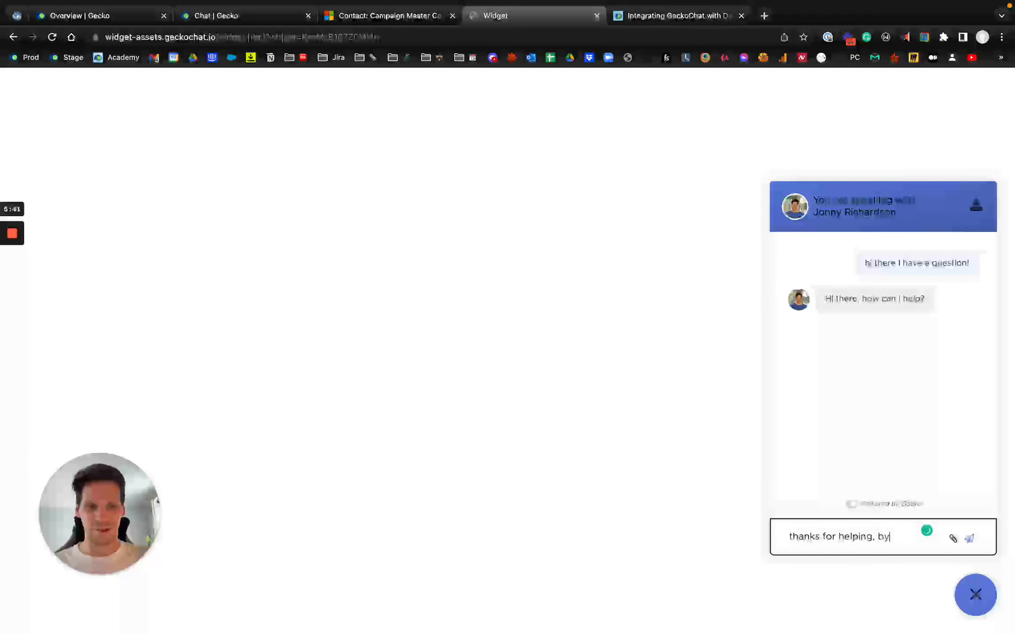
text(e)
key(Return)
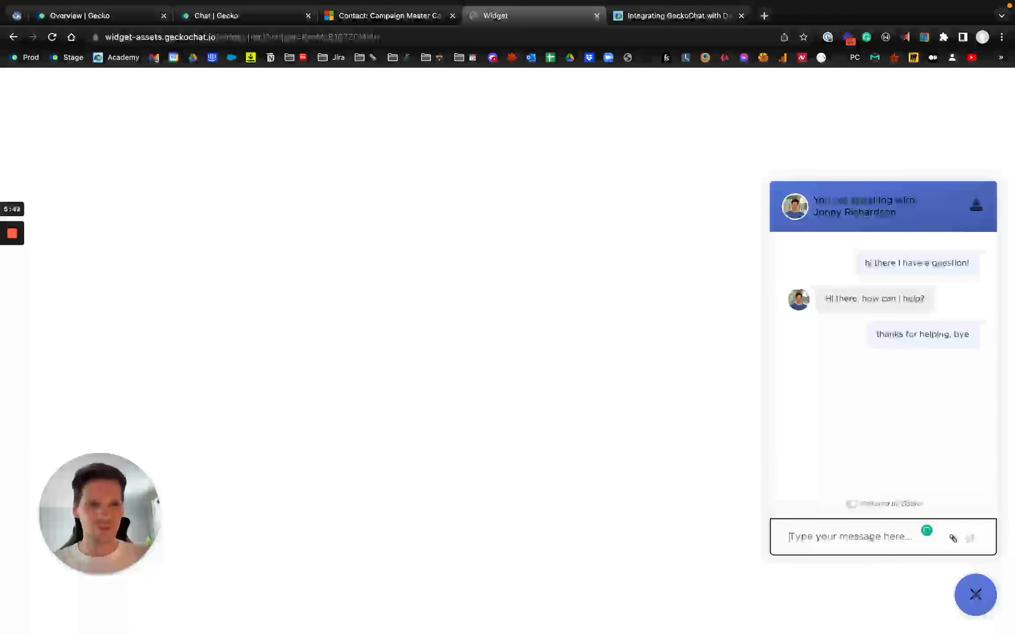
- Return to Gecko Chat, reopen the test contact's conversation and close it
click(225, 23)
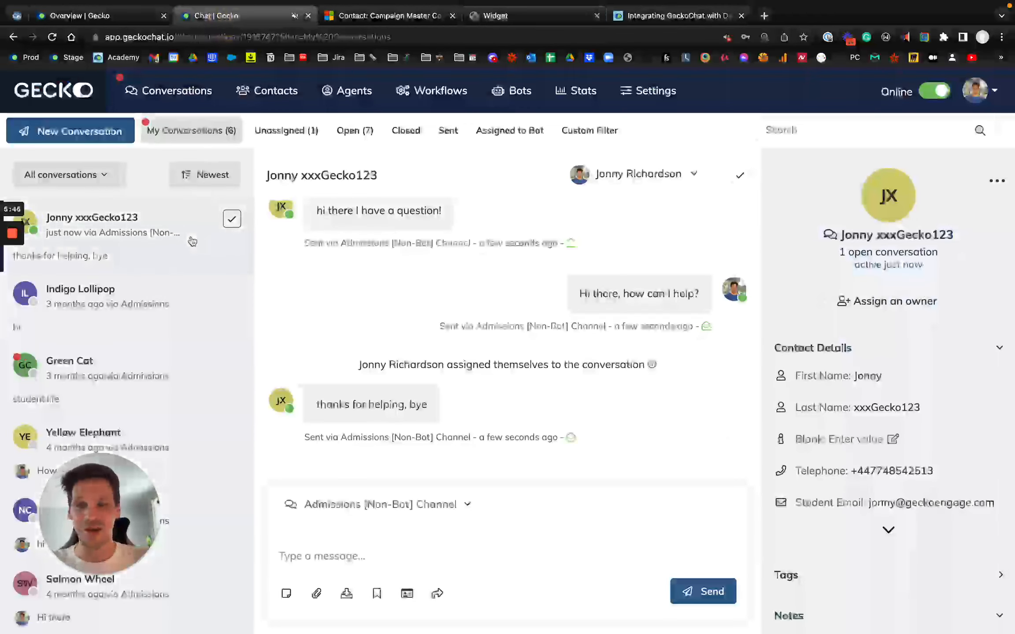
scroll(813, 489, down, 4)
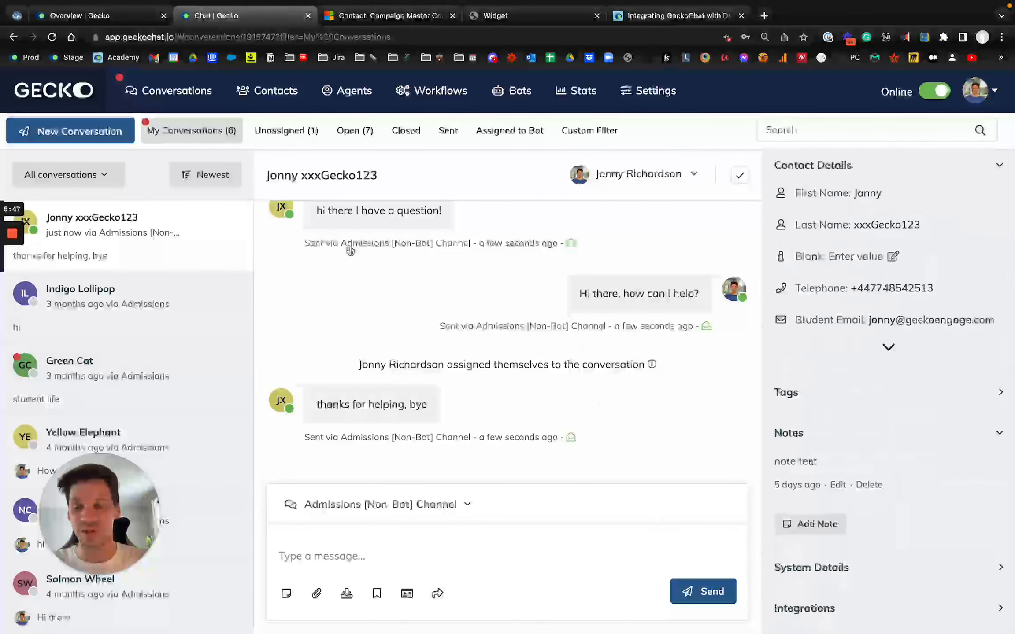
mouse_move(350, 251)
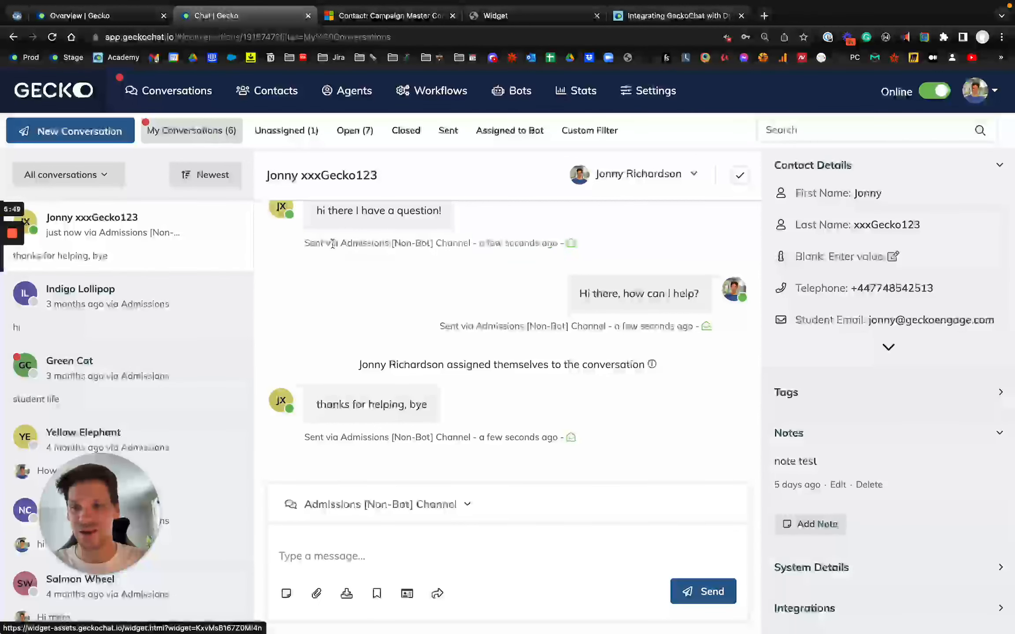
mouse_move(9, 304)
click(16, 284)
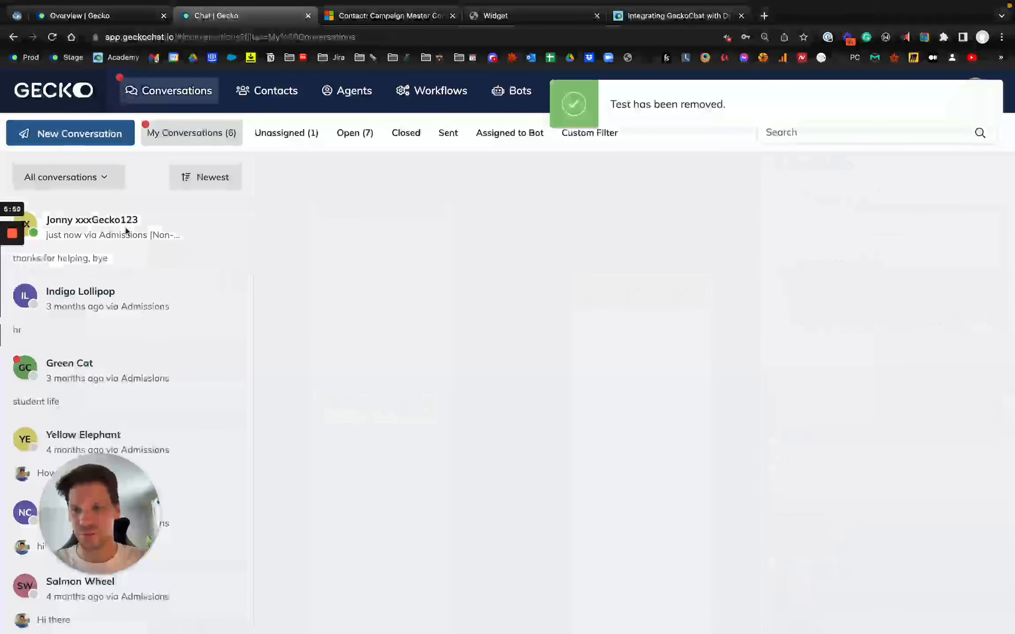
click(108, 249)
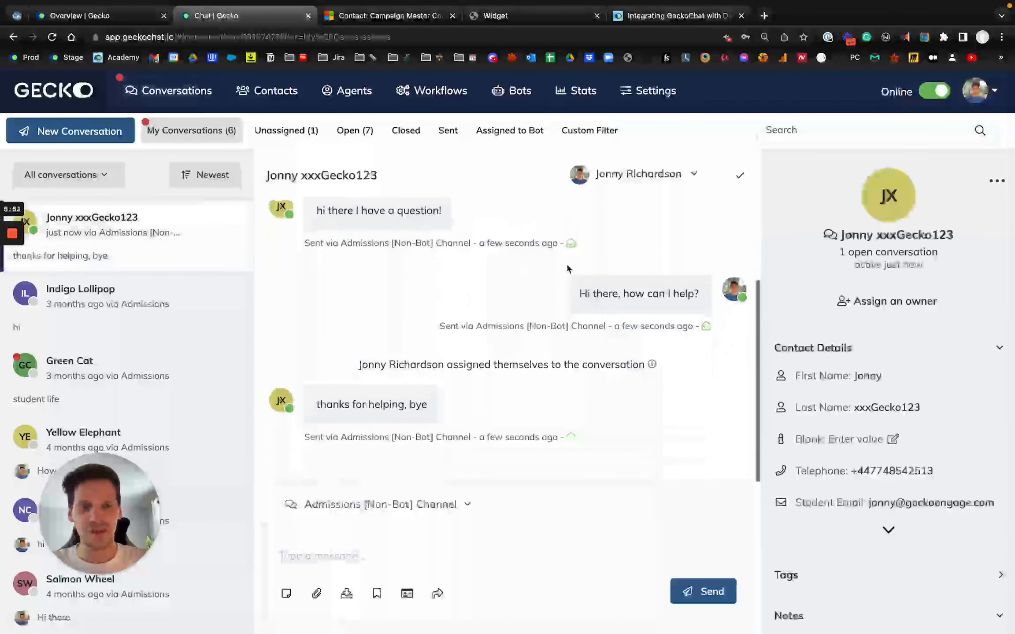
click(740, 177)
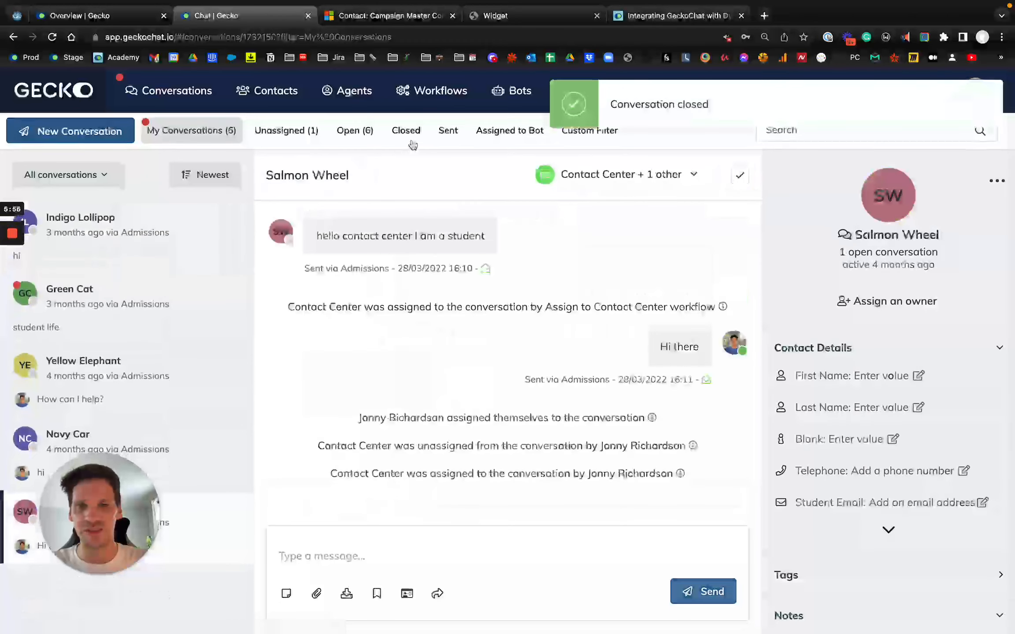
- Open the test contact's newest closed conversation and examine the Connect and Dynamics sync entries in the contact's integration details
click(407, 132)
click(170, 237)
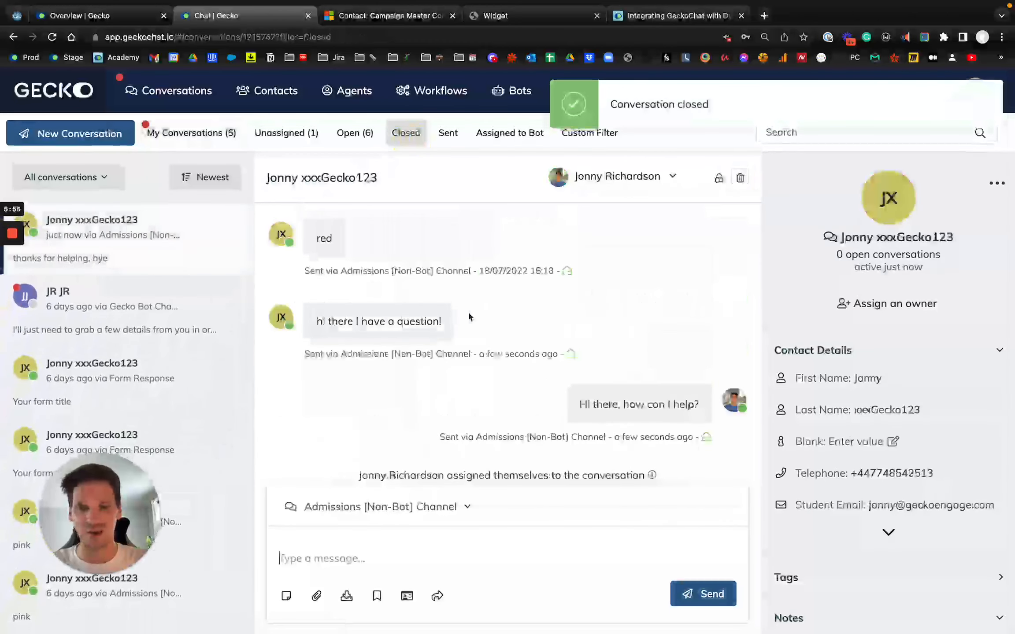
scroll(789, 440, down, 4)
click(827, 617)
scroll(827, 616, down, 2)
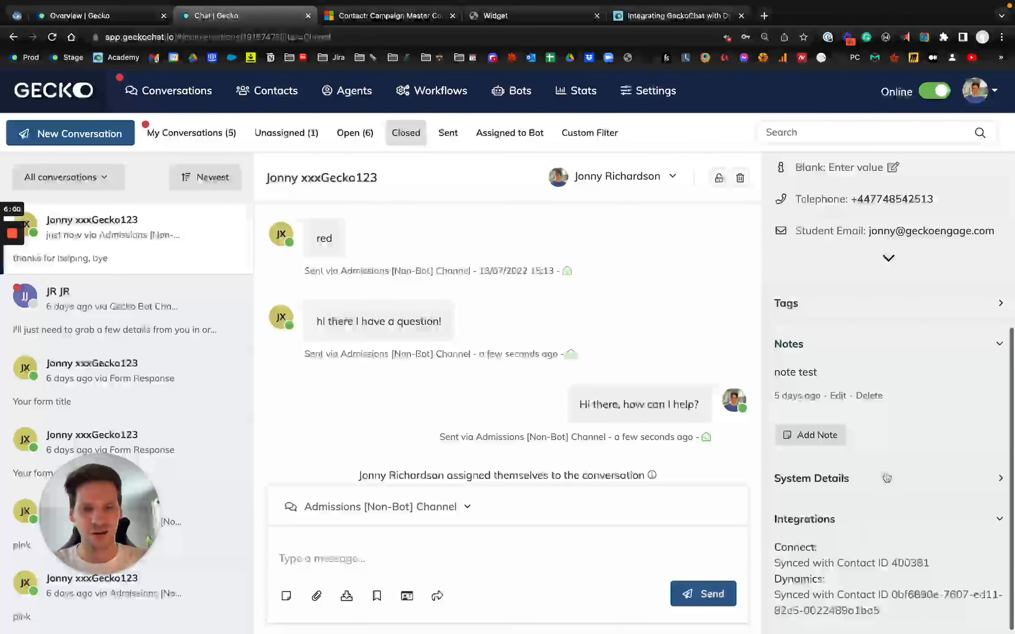
scroll(903, 590, down, 1)
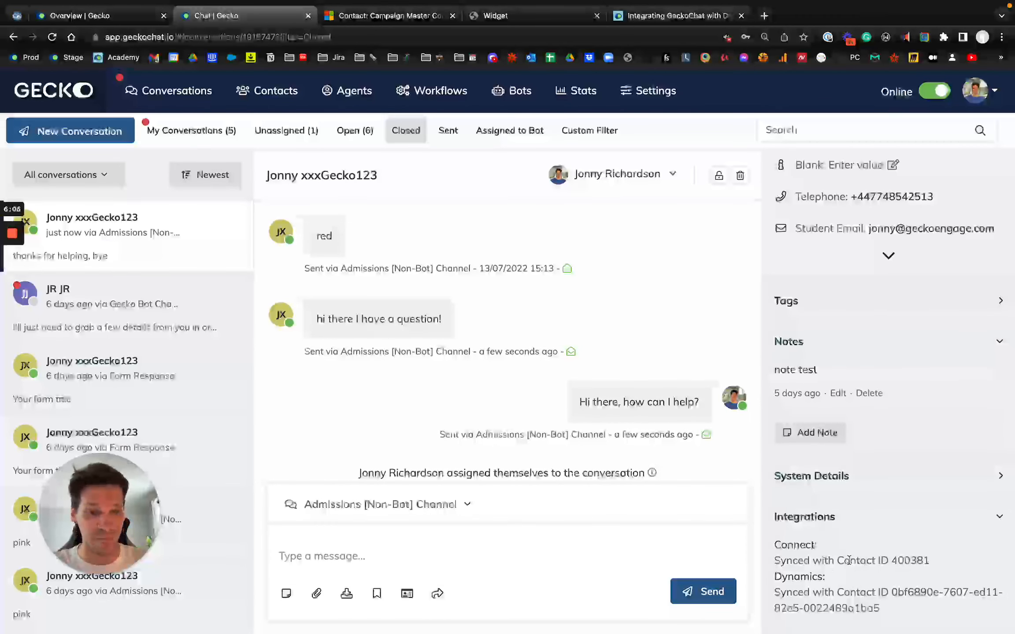
drag(848, 561, 795, 549)
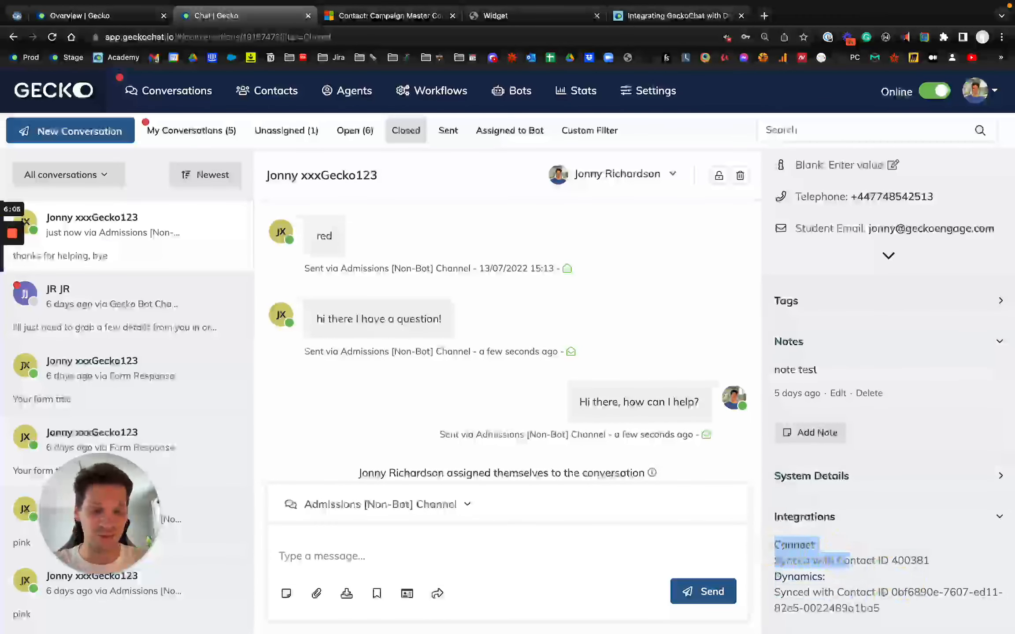
drag(879, 608, 860, 592)
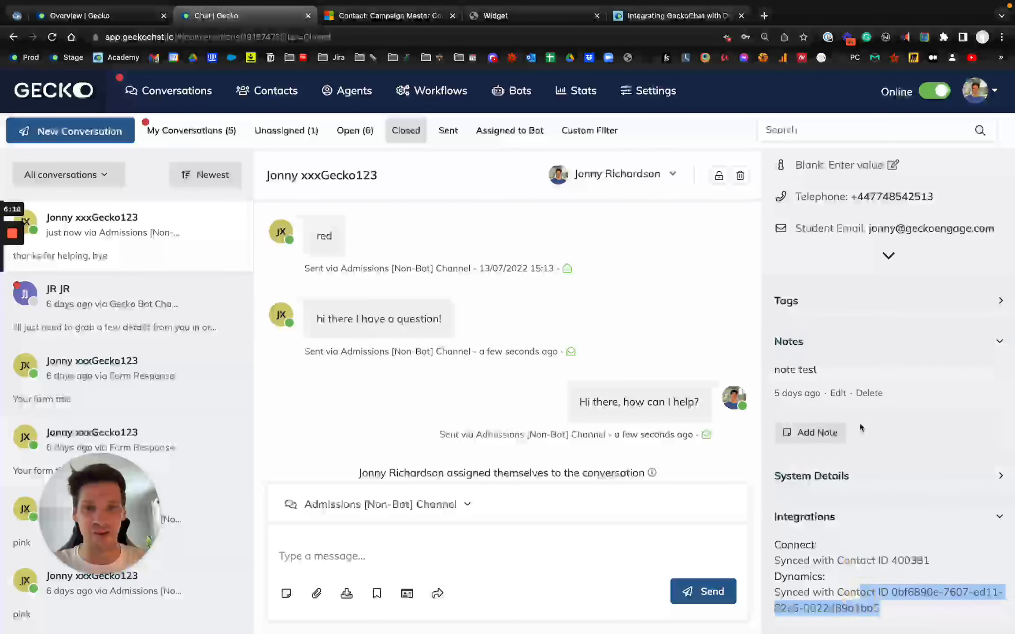
scroll(861, 428, up, 6)
triple_click(278, 180)
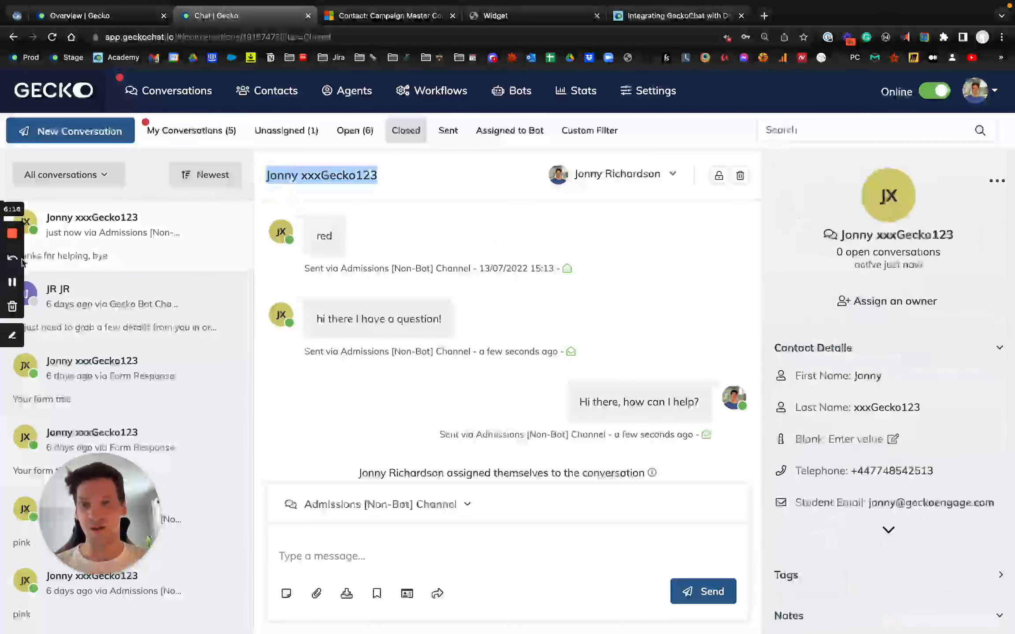
- Switch to the test contact's record in Dynamics 365 and expand the GeckoChat live_chat e-mail entry in its timeline
key(ctrl+Tab)
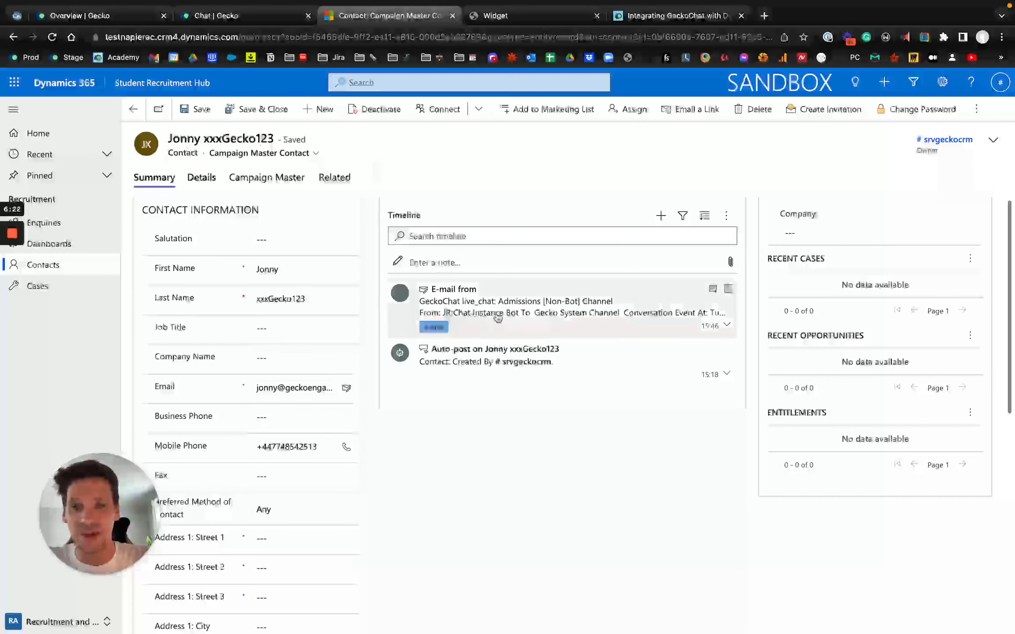
scroll(519, 312, up, 5)
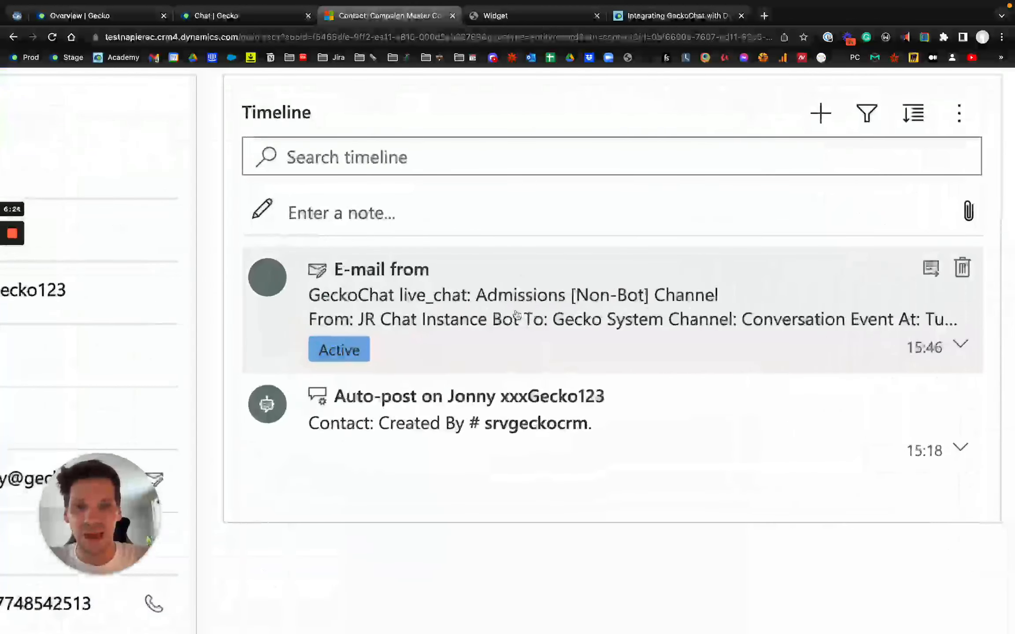
scroll(489, 299, right, 3)
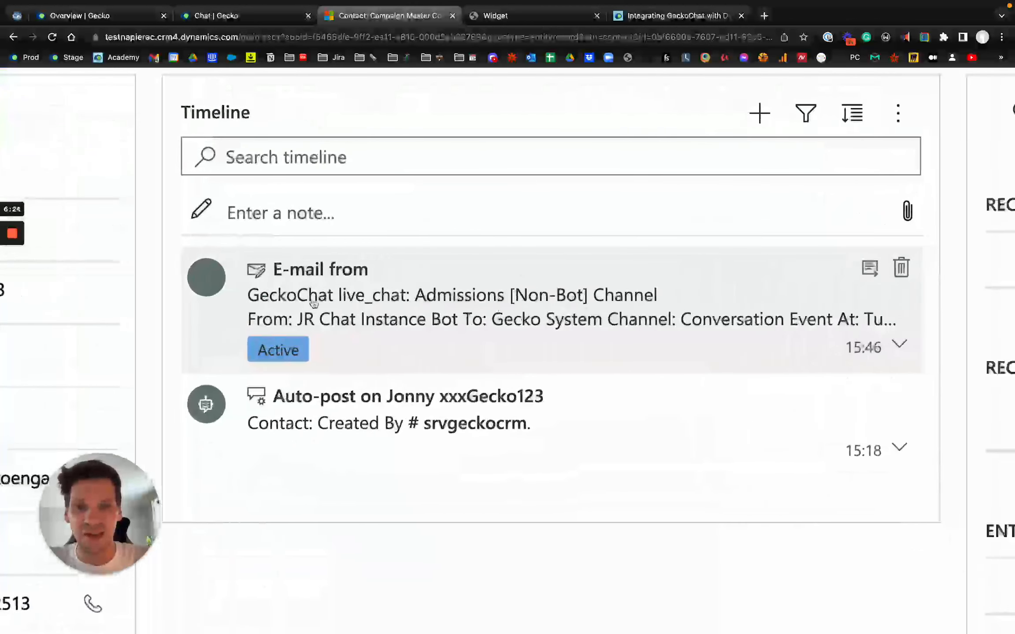
scroll(495, 302, down, 5)
click(497, 303)
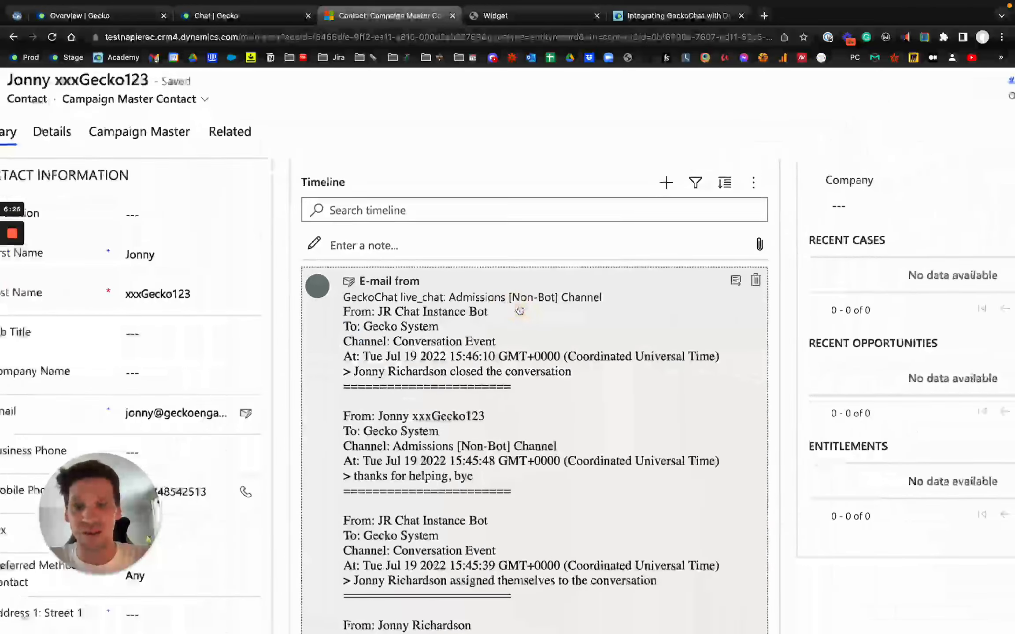
- Read through the chat transcript in the expanded GeckoChat e-mail and examine the auto-post entry beneath it
scroll(425, 338, down, 4)
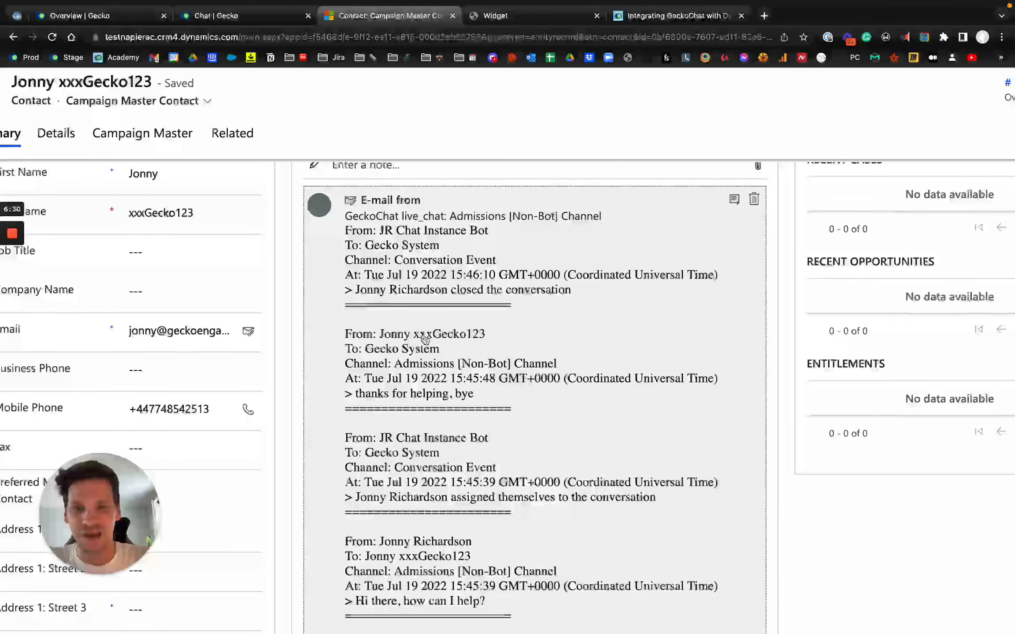
scroll(425, 338, down, 3)
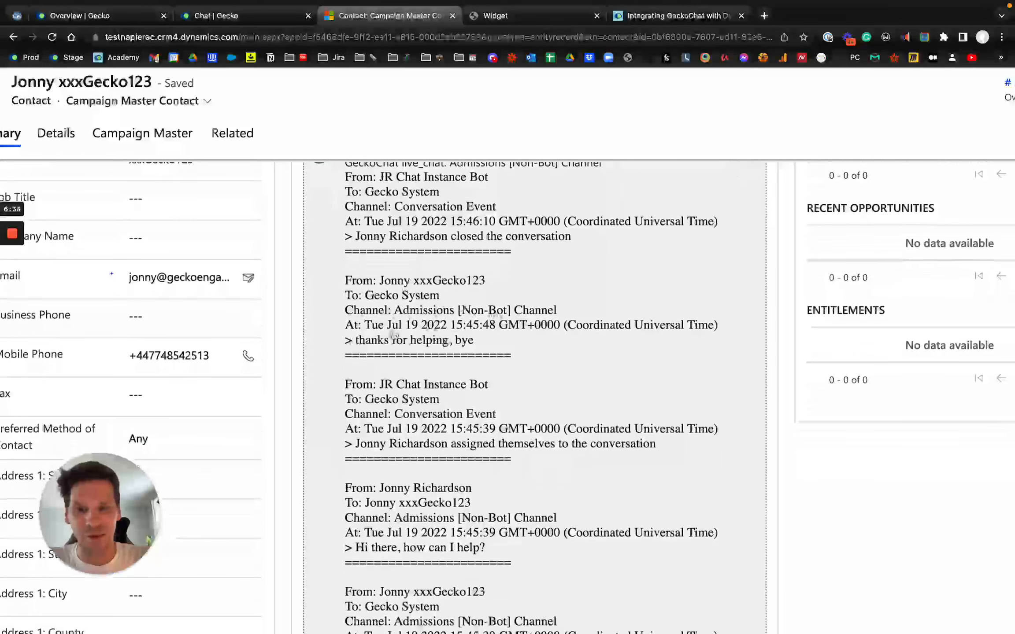
scroll(489, 378, down, 15)
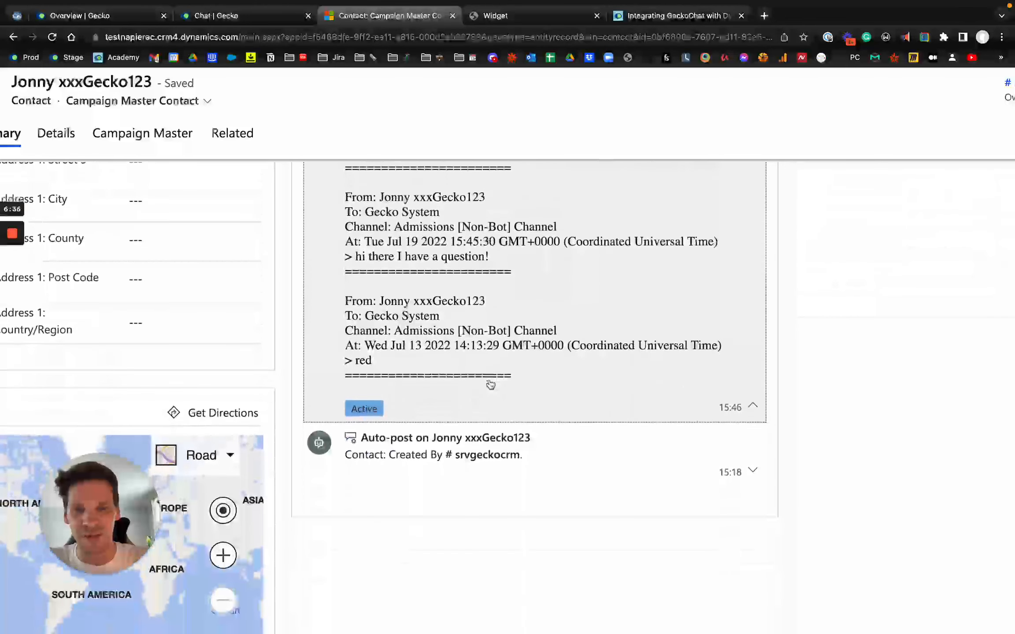
scroll(490, 383, up, 20)
scroll(490, 385, up, 3)
scroll(471, 254, down, 5)
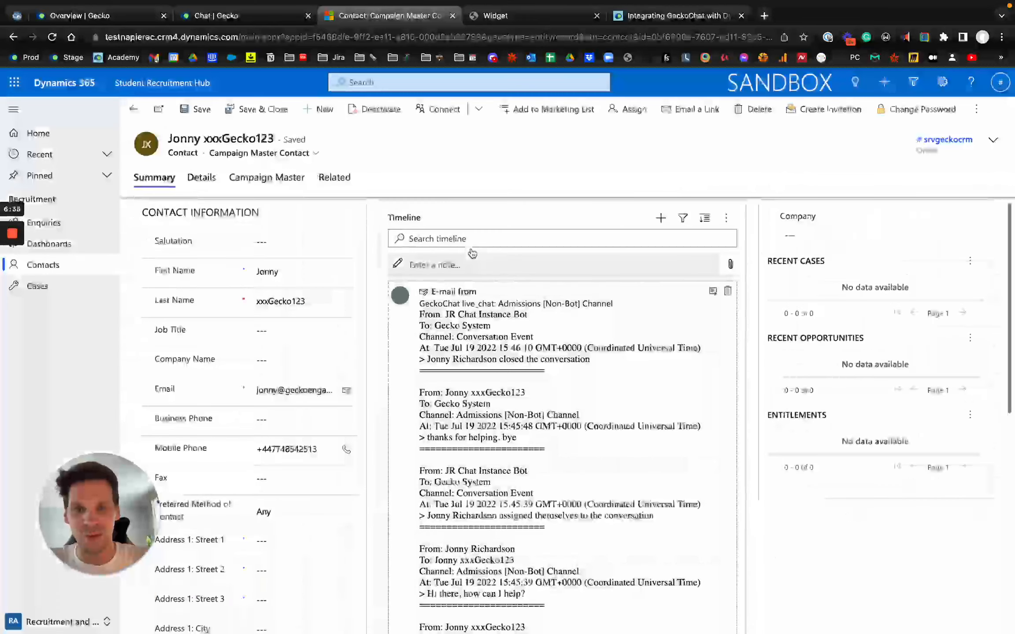
scroll(726, 548, down, 8)
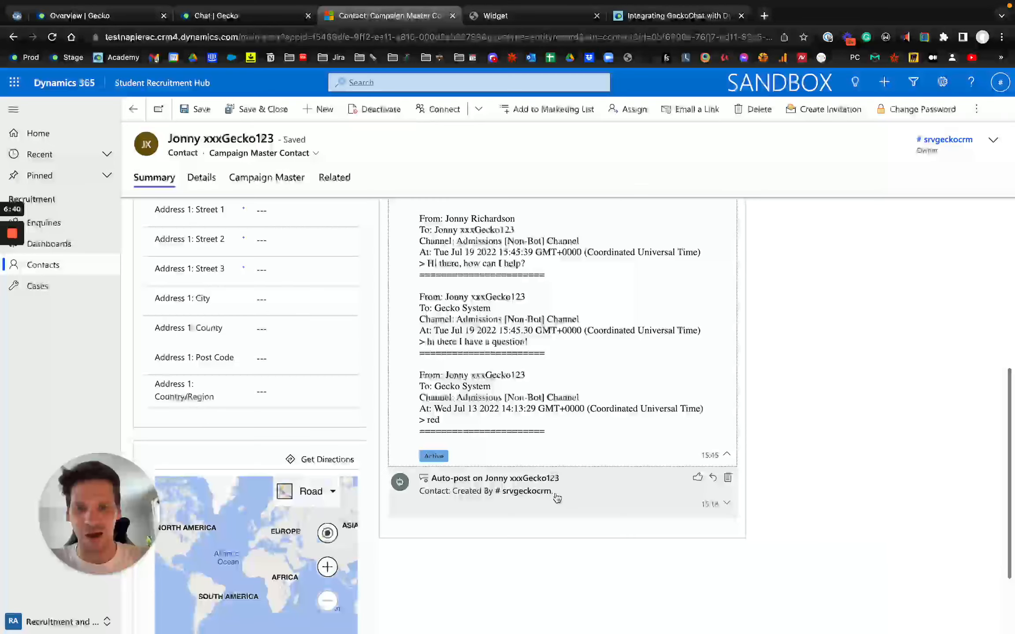
scroll(587, 409, up, 8)
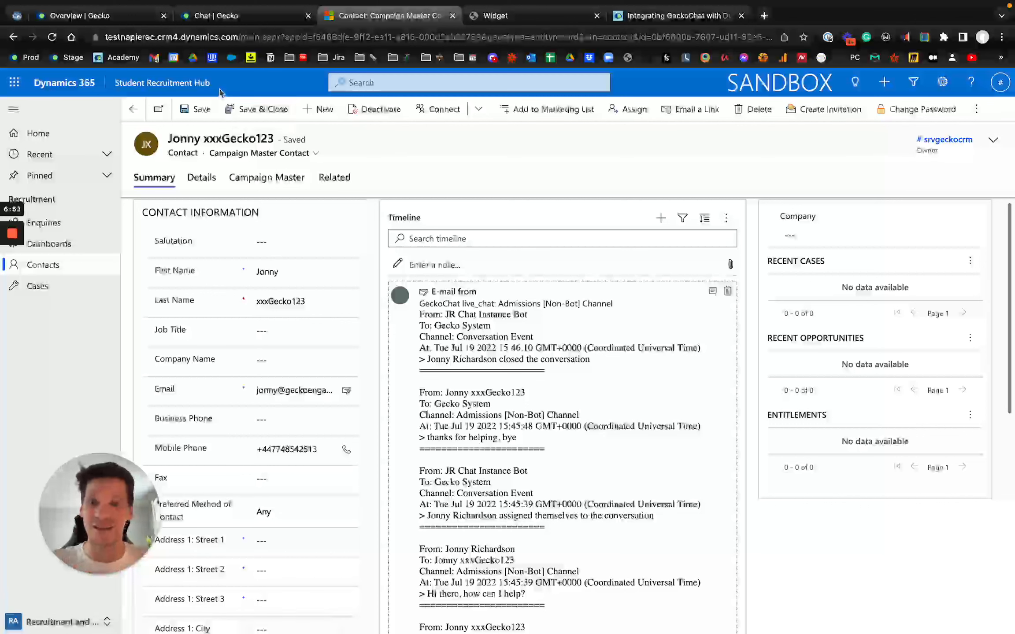
mouse_move(19, 232)
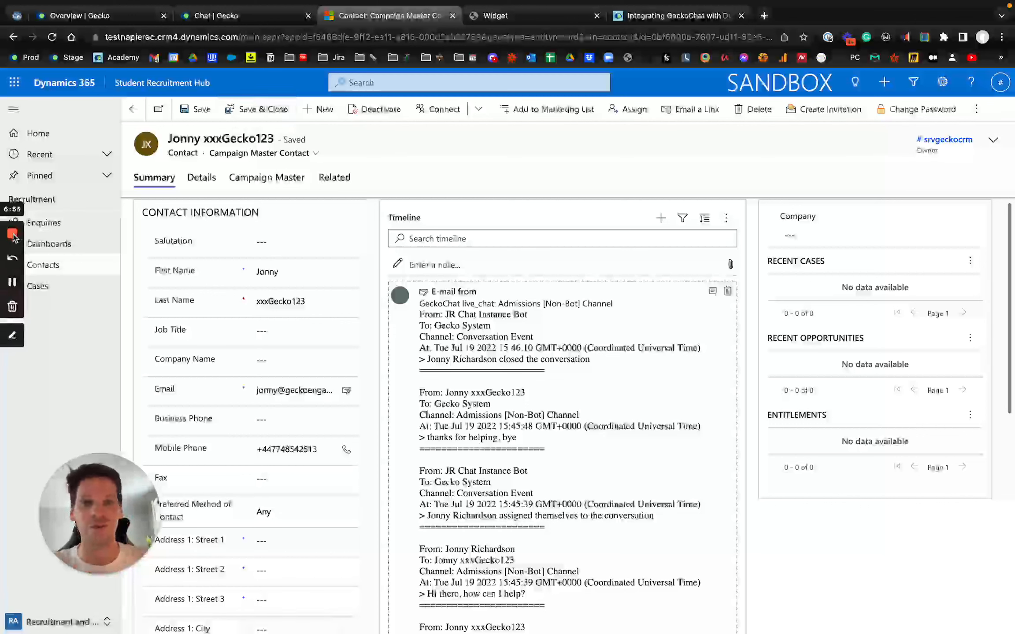